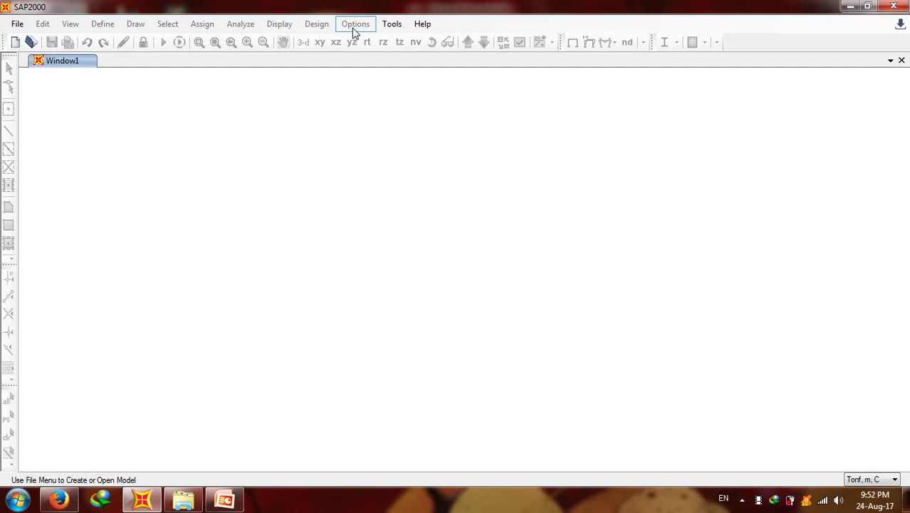
- Create a new model from the Blank template with Tonf, m, C units and close the second 3-D view
click(18, 24)
key(Escape)
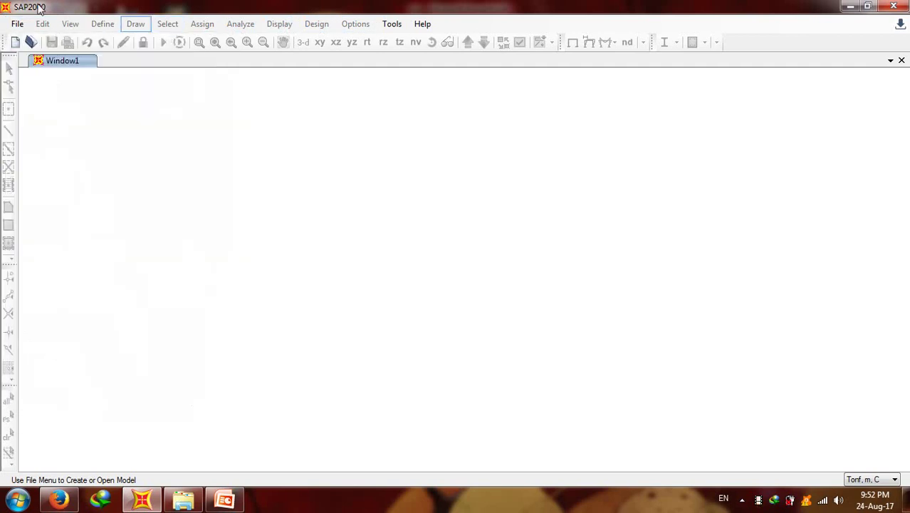
click(17, 23)
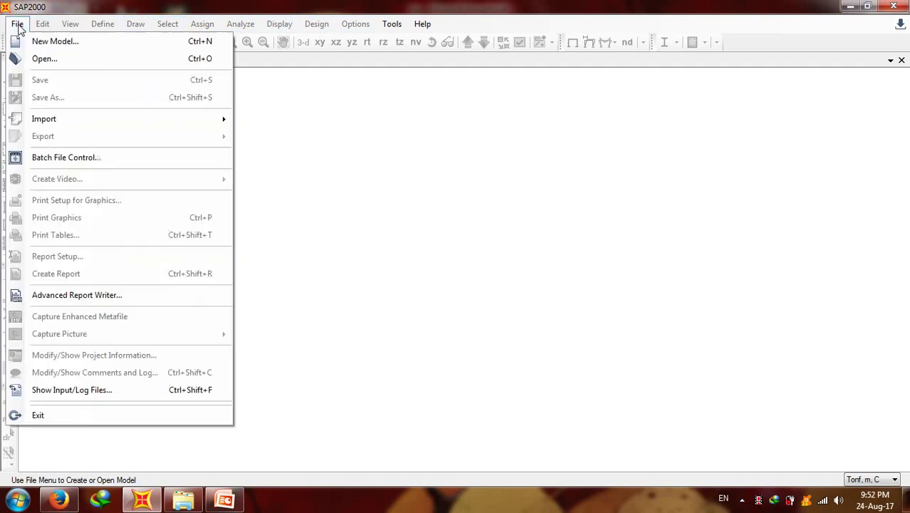
click(57, 42)
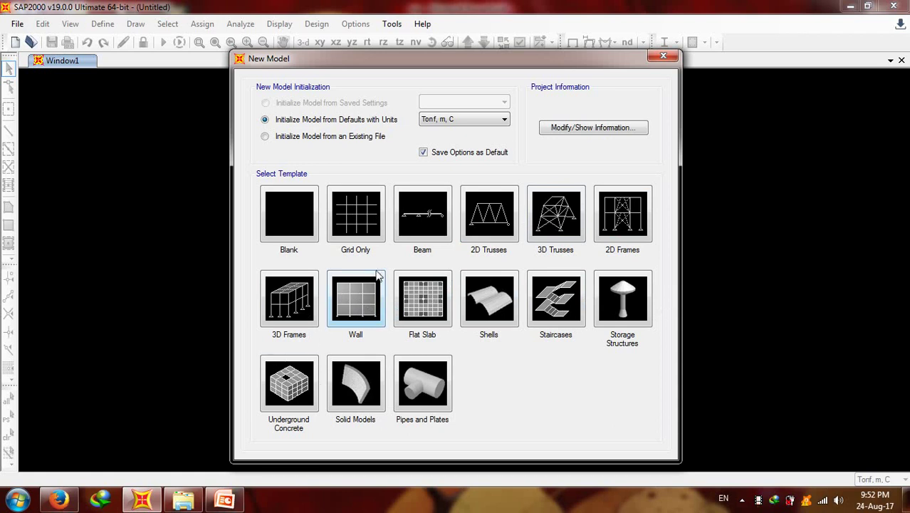
click(316, 232)
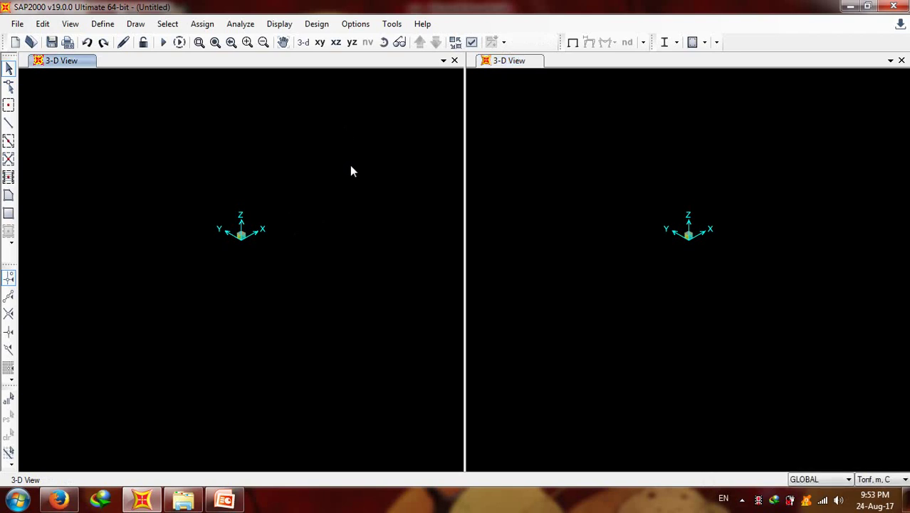
click(902, 59)
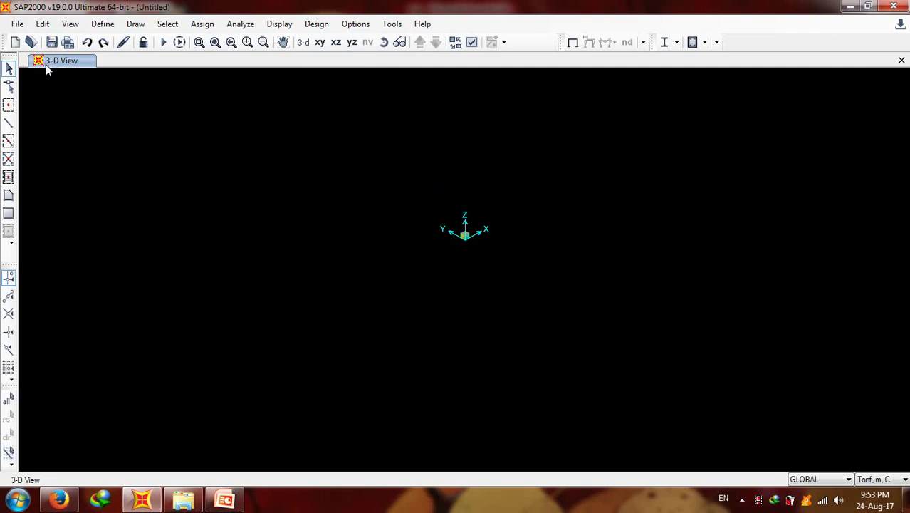
- Apply the Black Background quick color scheme to the display colors
click(355, 24)
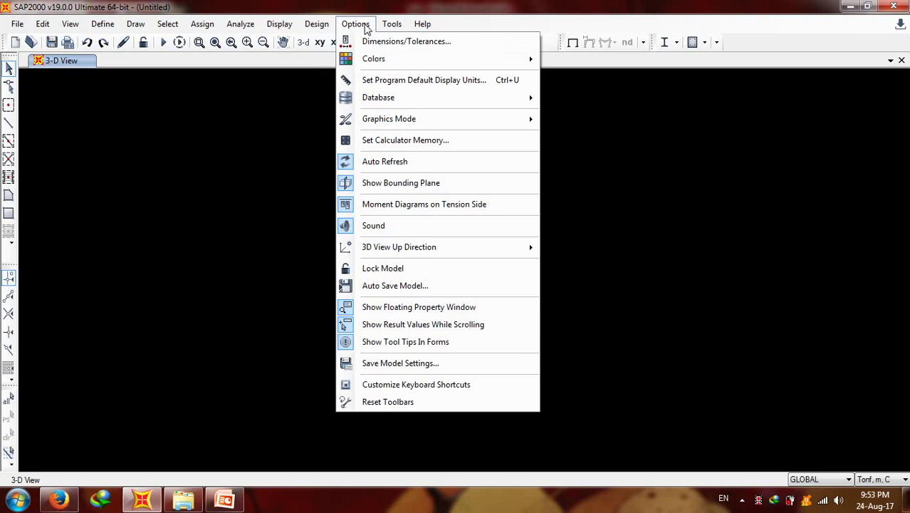
mouse_move(400, 59)
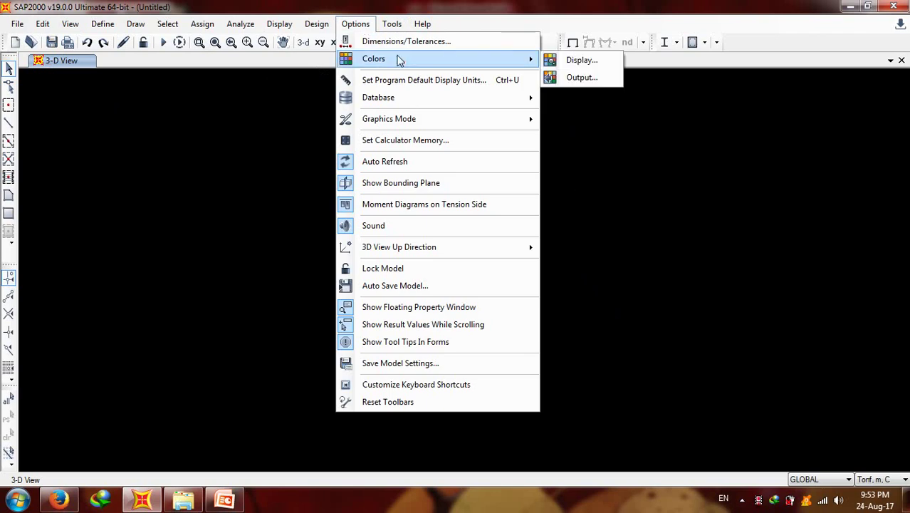
click(553, 63)
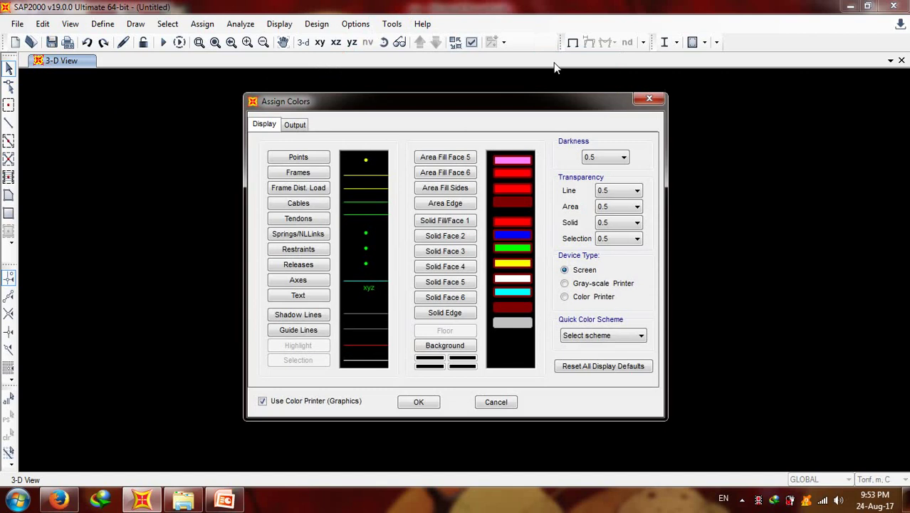
click(604, 336)
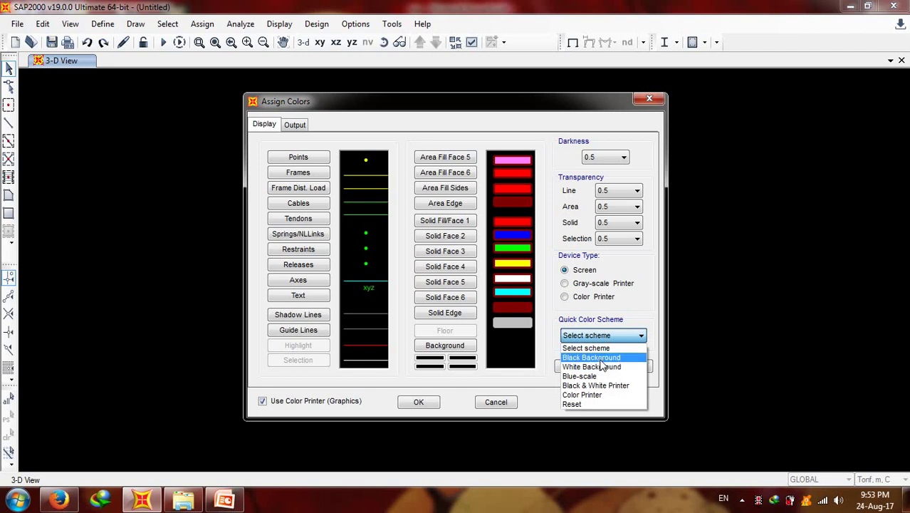
click(601, 358)
click(427, 402)
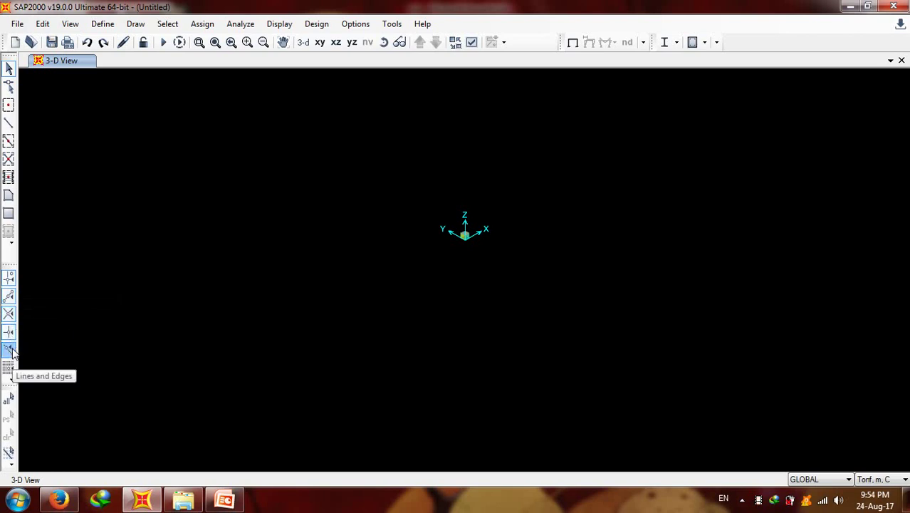
click(8, 277)
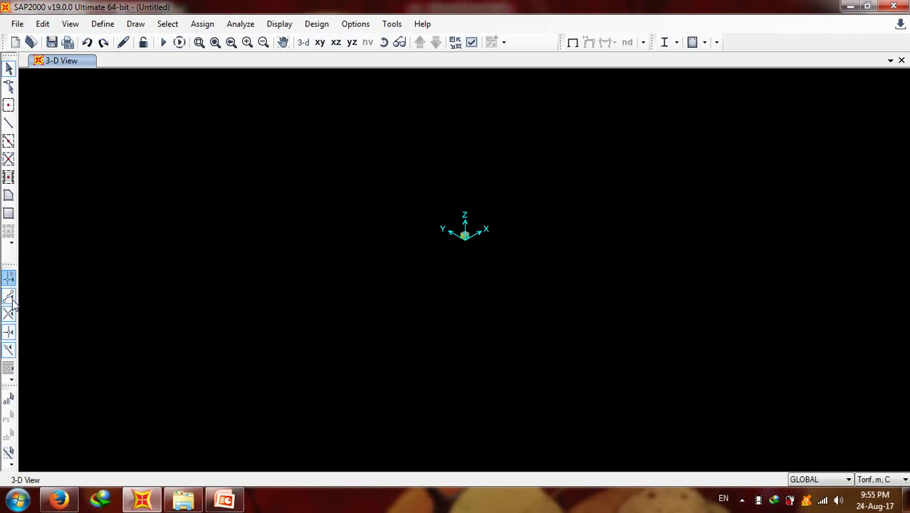
click(9, 295)
- Switch to PowerPoint and show slide 8 with the Example (2) beam
mouse_move(204, 505)
click(225, 500)
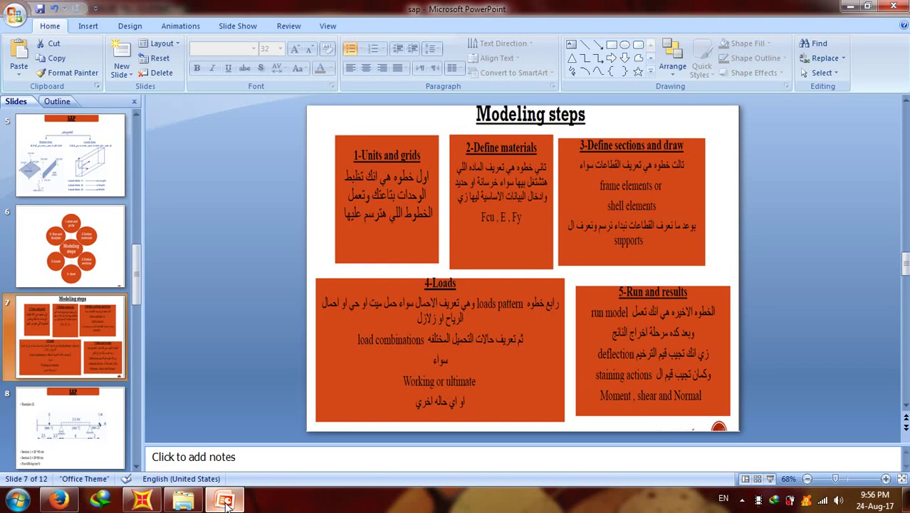
click(89, 427)
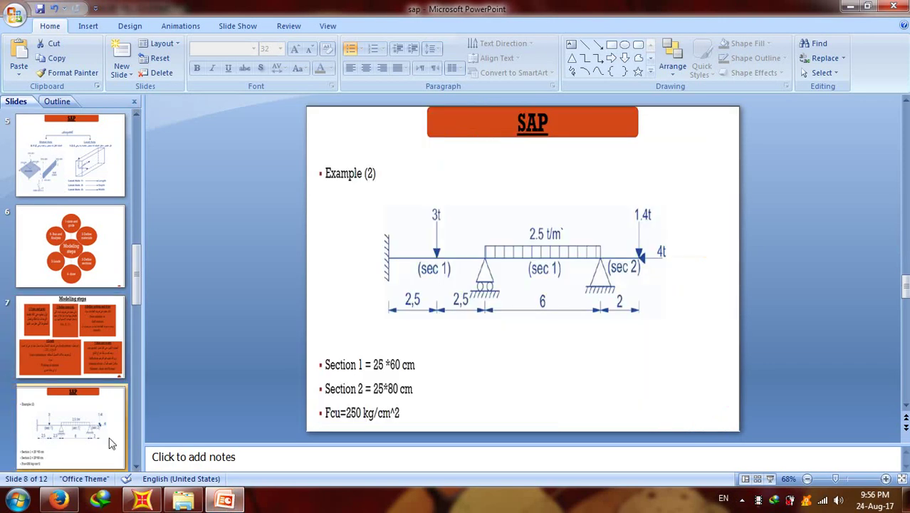
- Restore the PowerPoint and SAP2000 windows from full screen, and shrink the SAP2000 window to about half the screen width
click(867, 7)
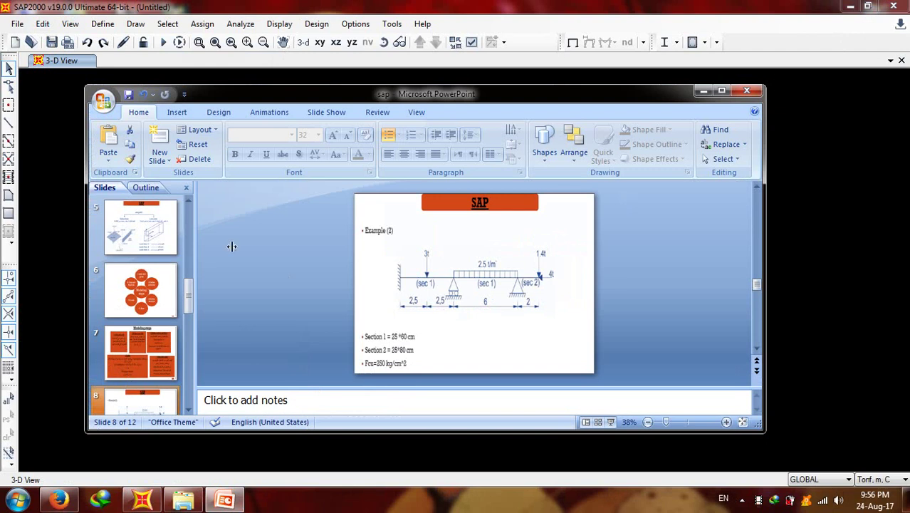
click(867, 6)
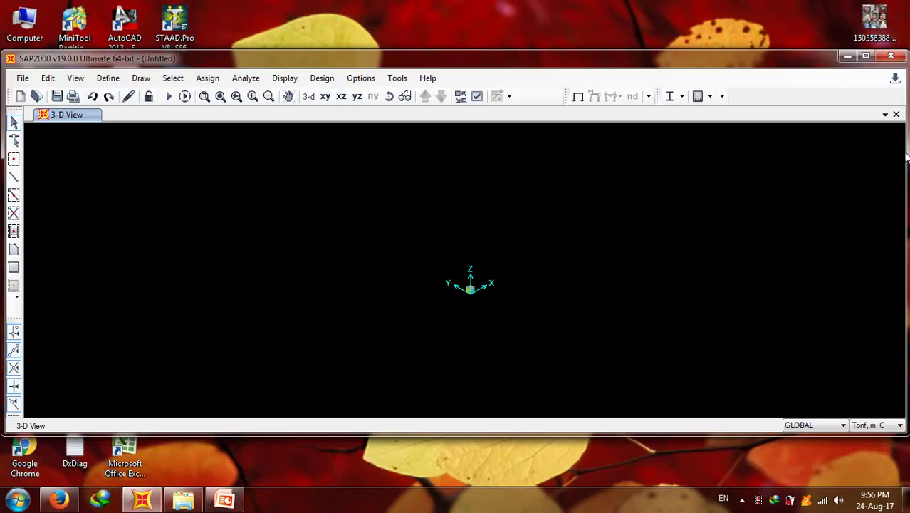
drag(786, 62, 662, 73)
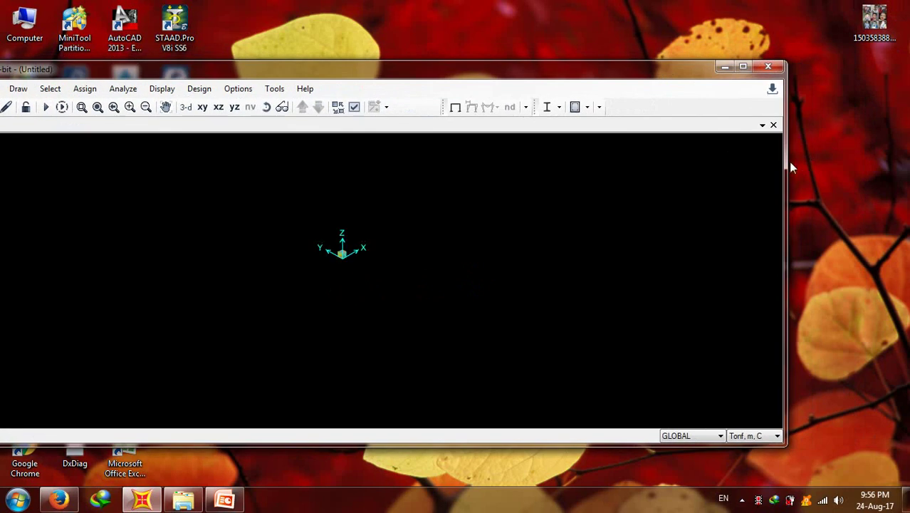
drag(786, 161, 399, 179)
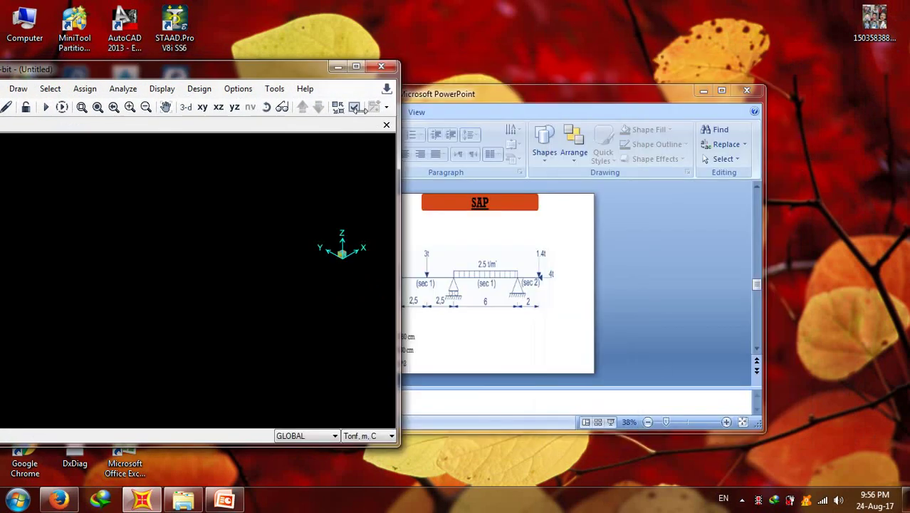
- Narrow the PowerPoint window and place it beside SAP2000 so the example slide stays in view
drag(587, 88, 728, 65)
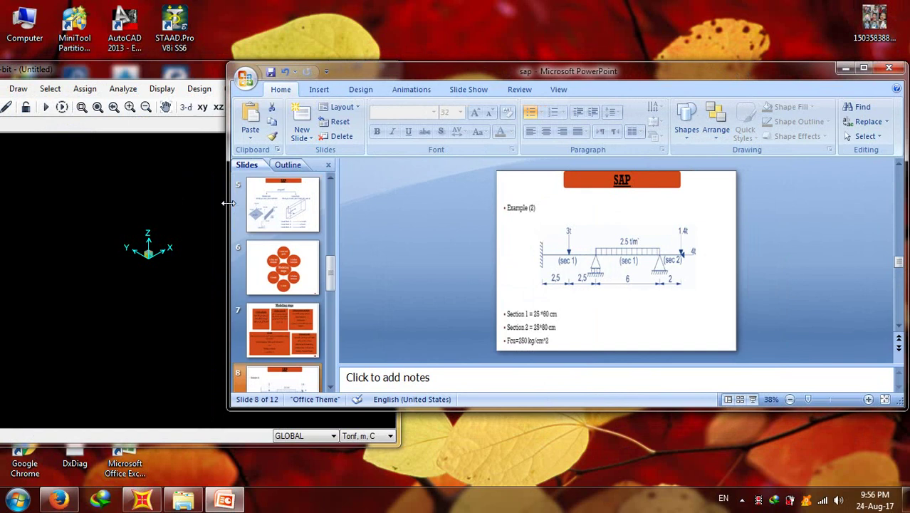
drag(228, 204, 570, 220)
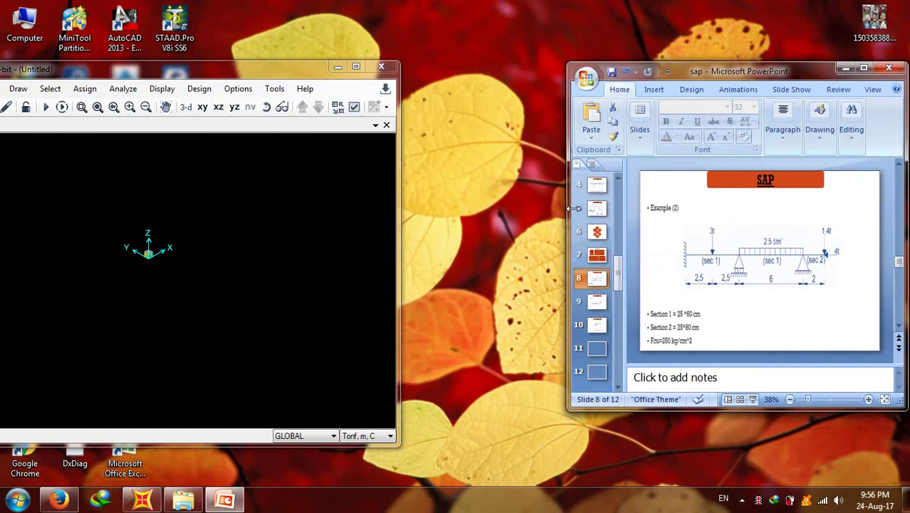
drag(691, 63, 689, 1)
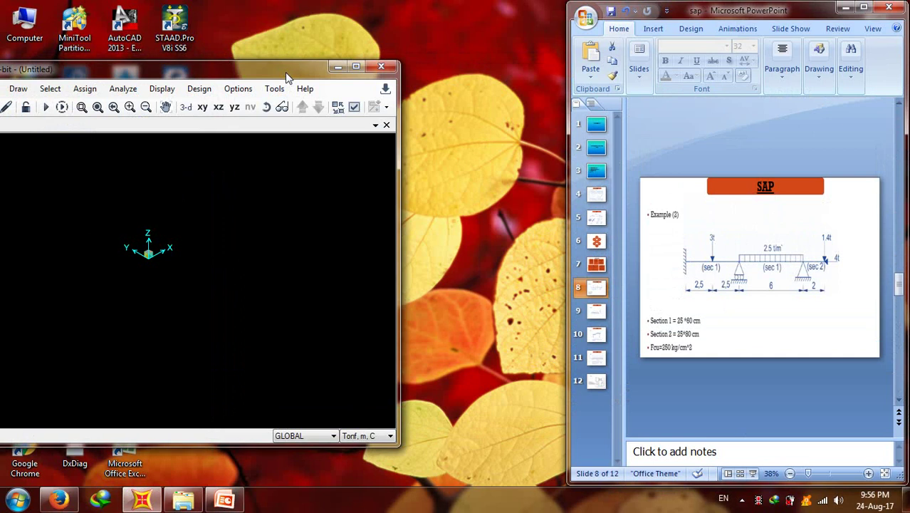
double_click(285, 71)
click(867, 7)
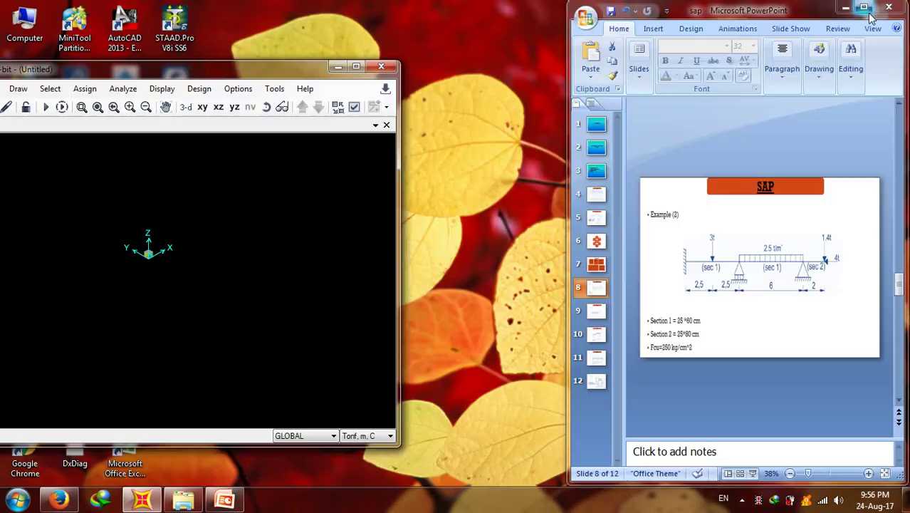
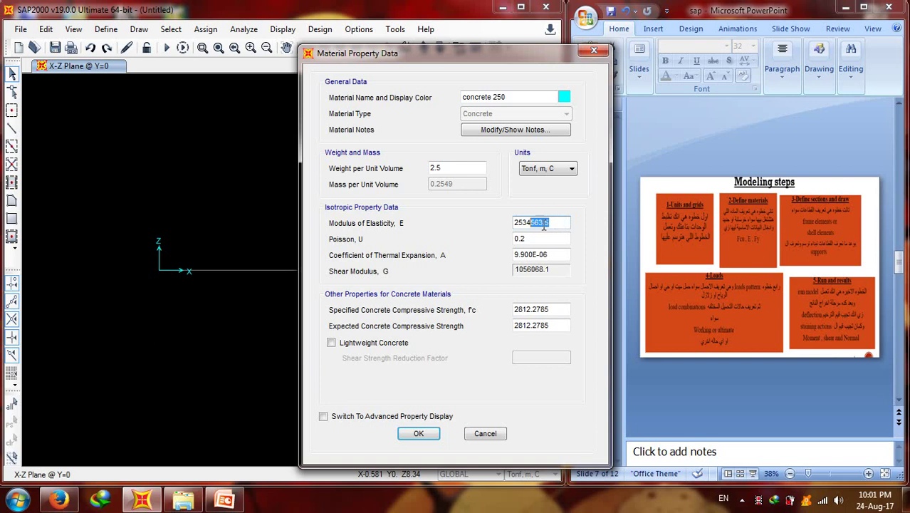
- Set the modulus of elasticity of the concrete 250 material to 140000*(250)^0.5 and accept the material definition
text(140000*(250))
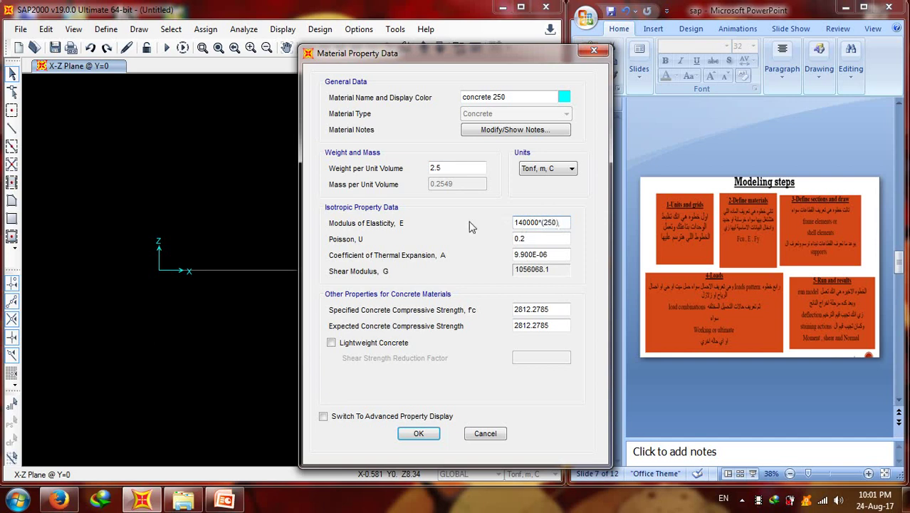
text(^0.5)
click(562, 238)
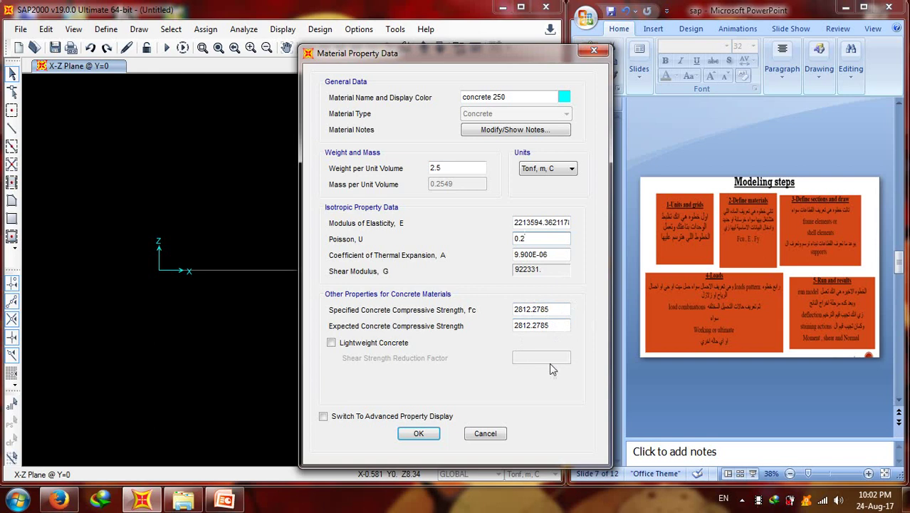
click(419, 435)
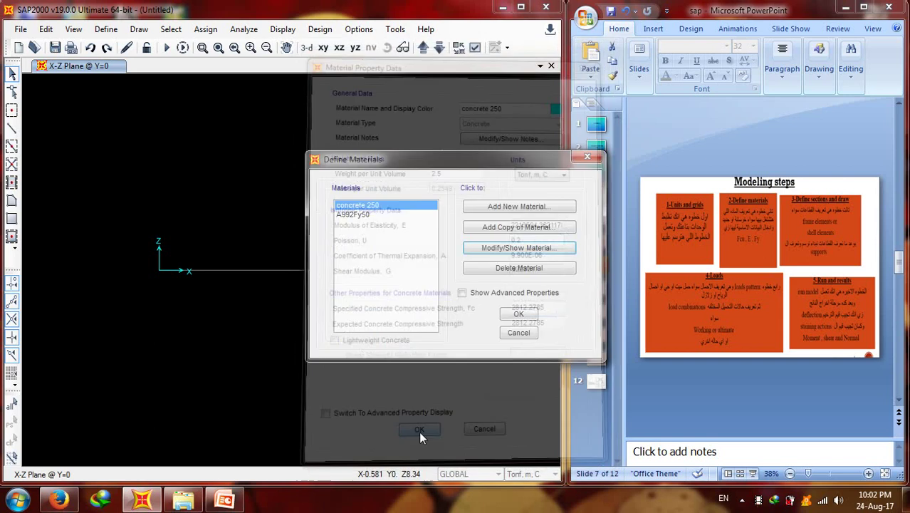
click(518, 315)
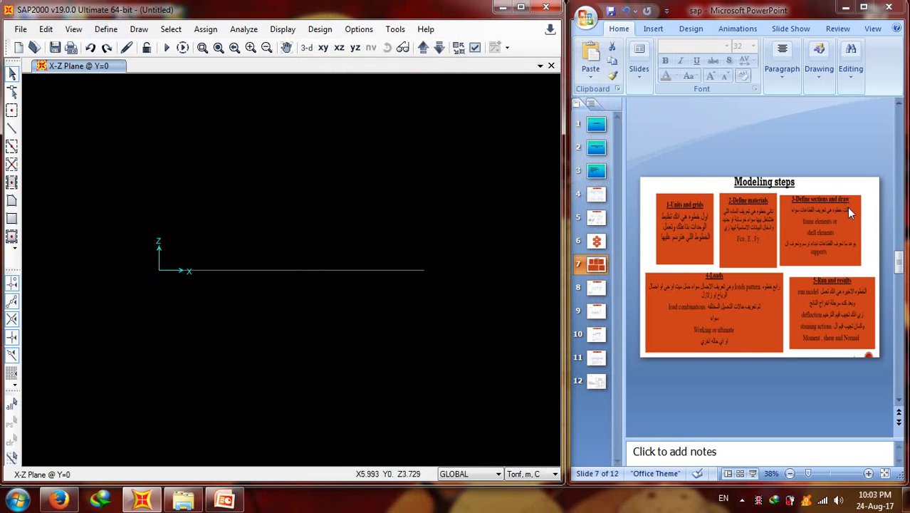
- Show the Example (2) slide and start a new frame section in SAP2000 with the property type Concrete
click(602, 290)
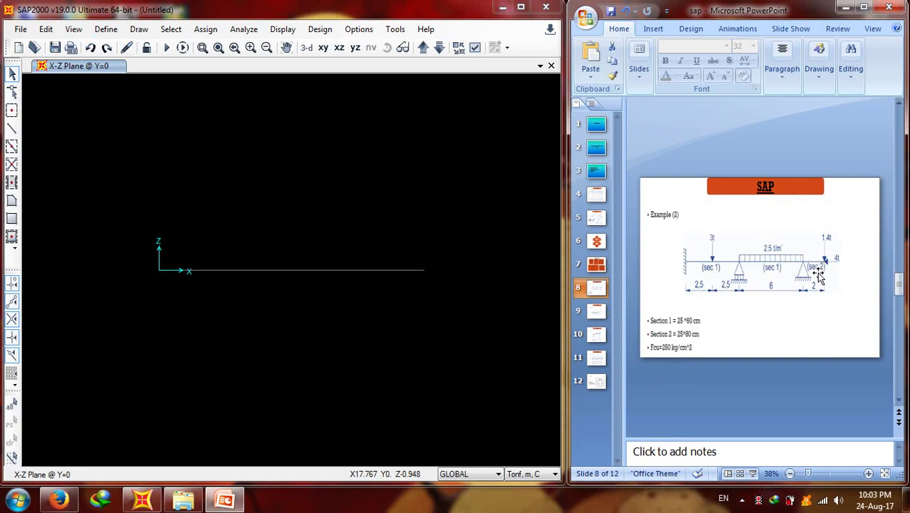
click(106, 29)
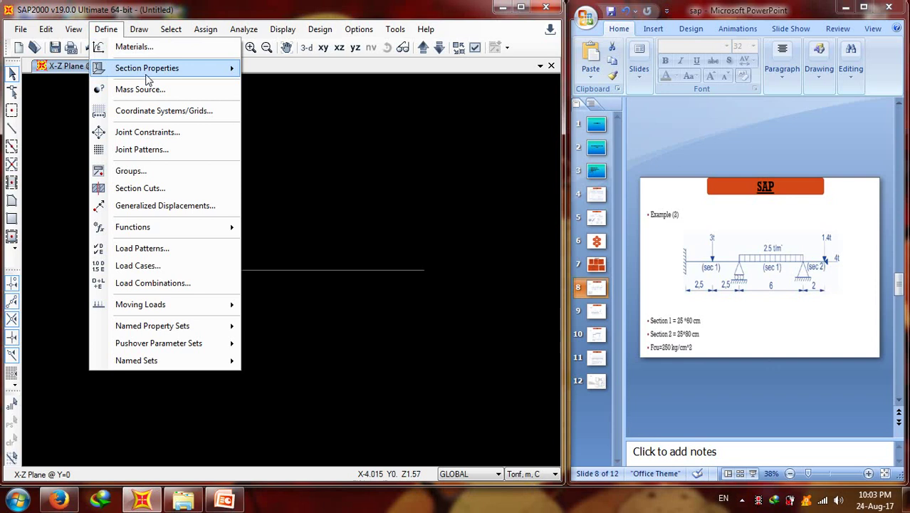
mouse_move(148, 72)
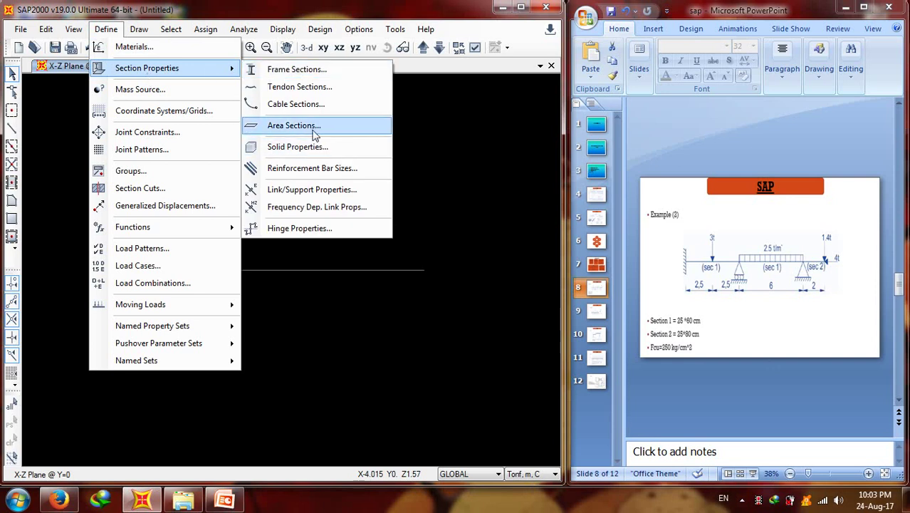
click(320, 73)
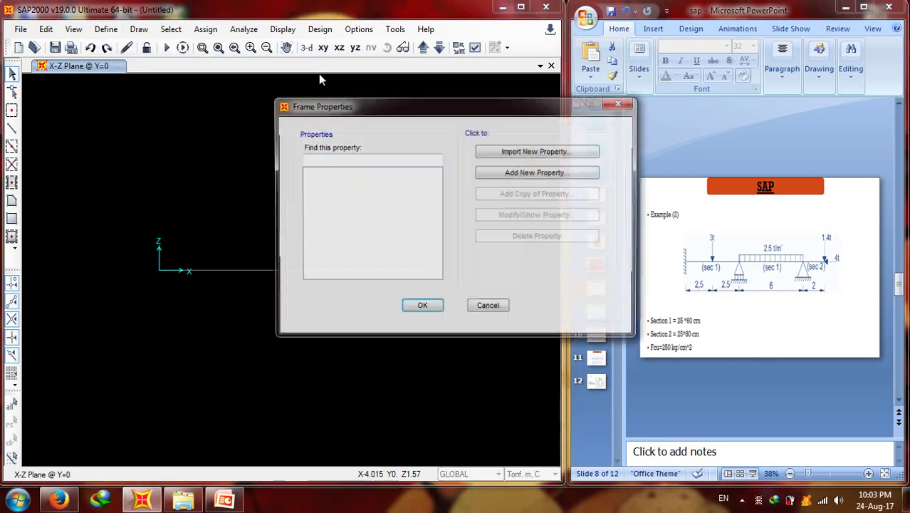
click(538, 173)
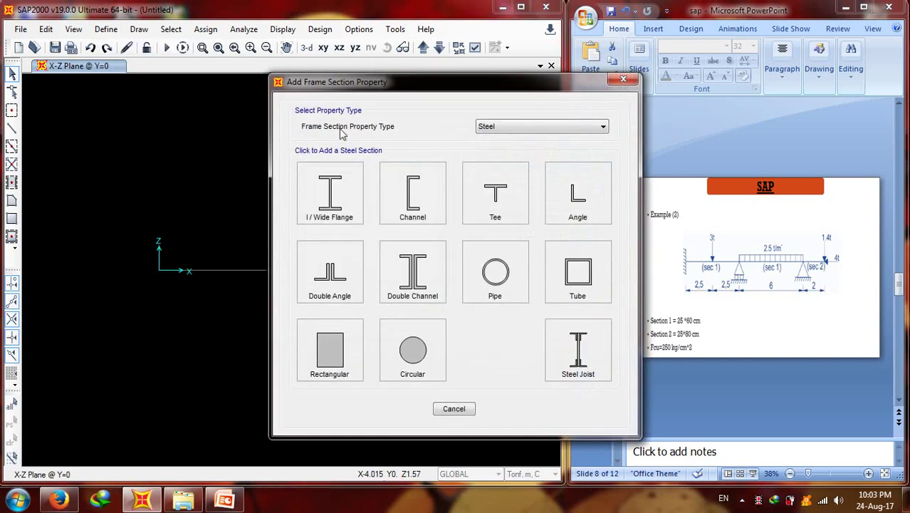
click(483, 128)
click(534, 129)
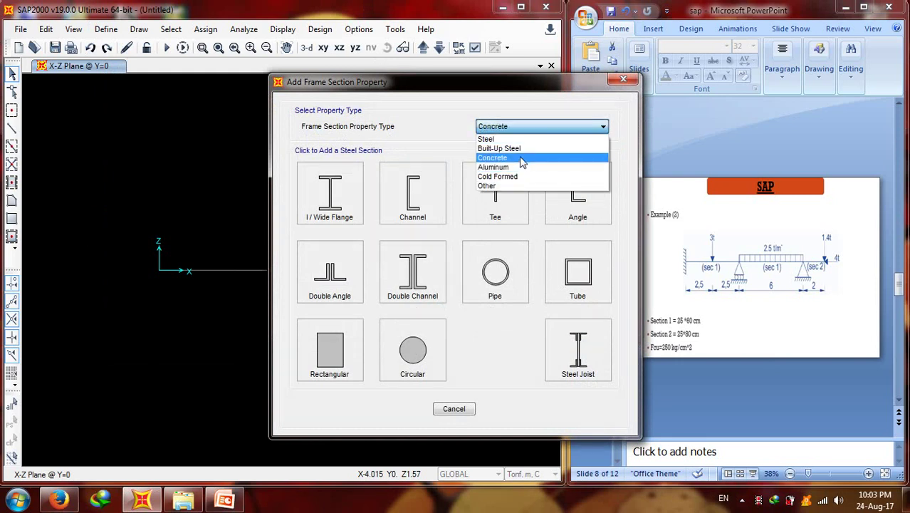
click(522, 158)
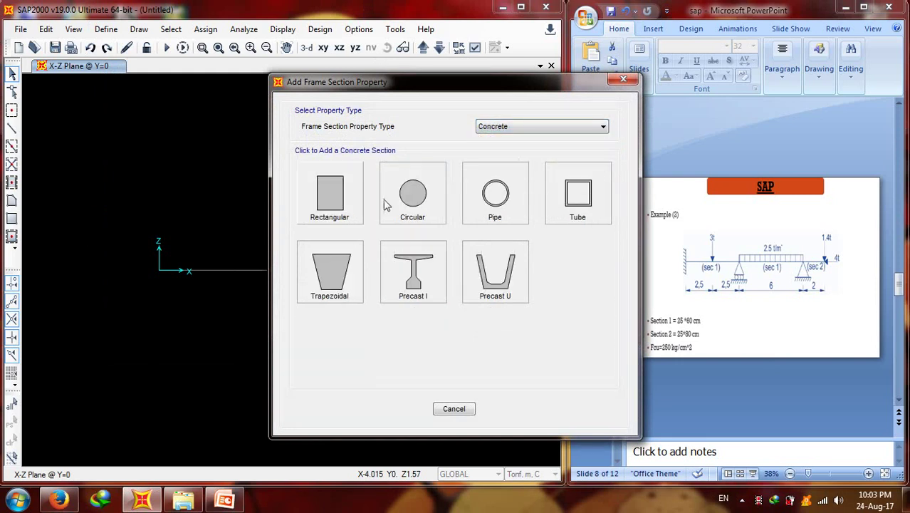
click(538, 126)
click(507, 137)
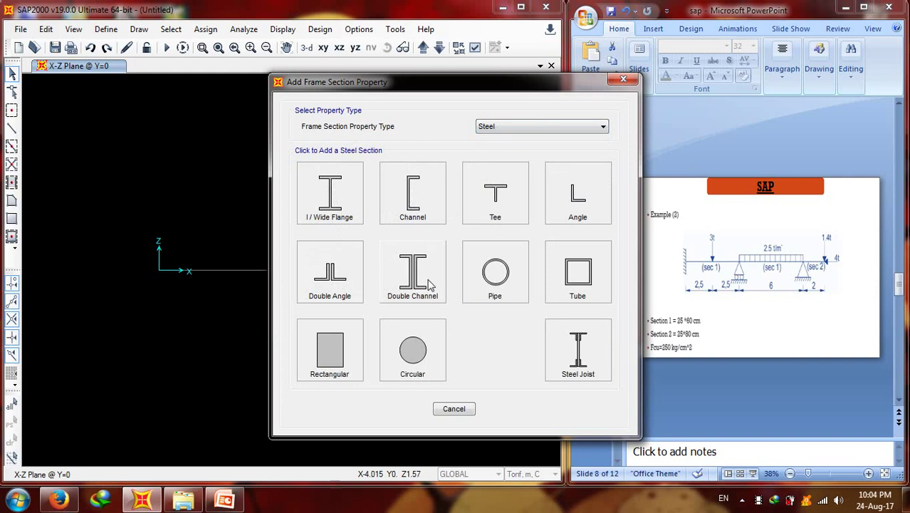
click(506, 128)
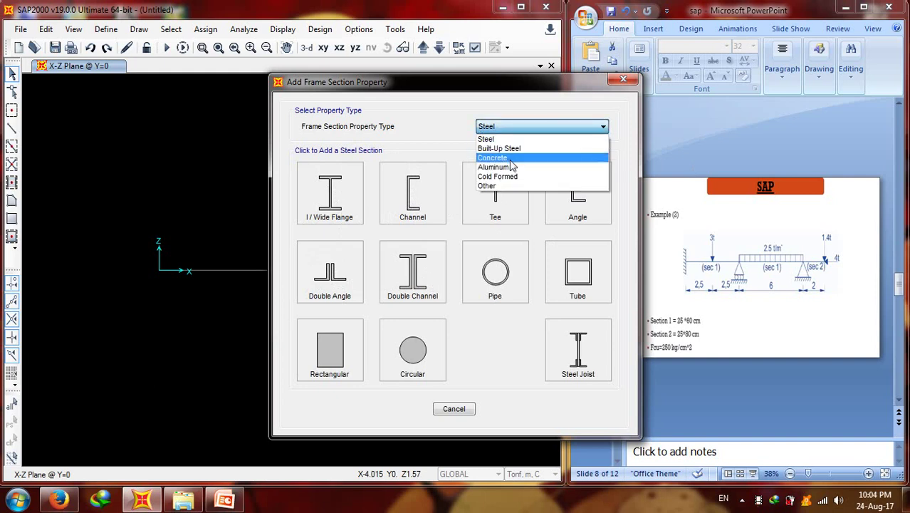
click(509, 163)
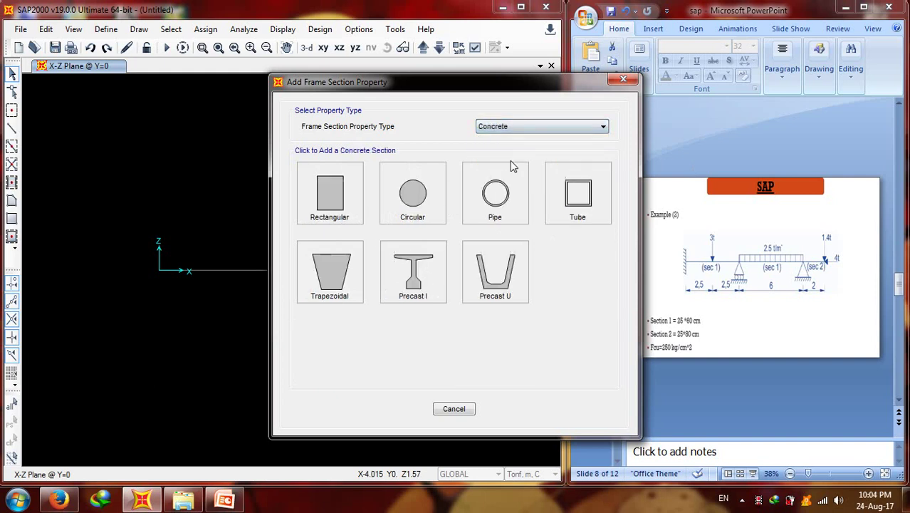
- Create a rectangular concrete section named 25*60 with a depth of 0.6 and a width of 0.25
click(351, 215)
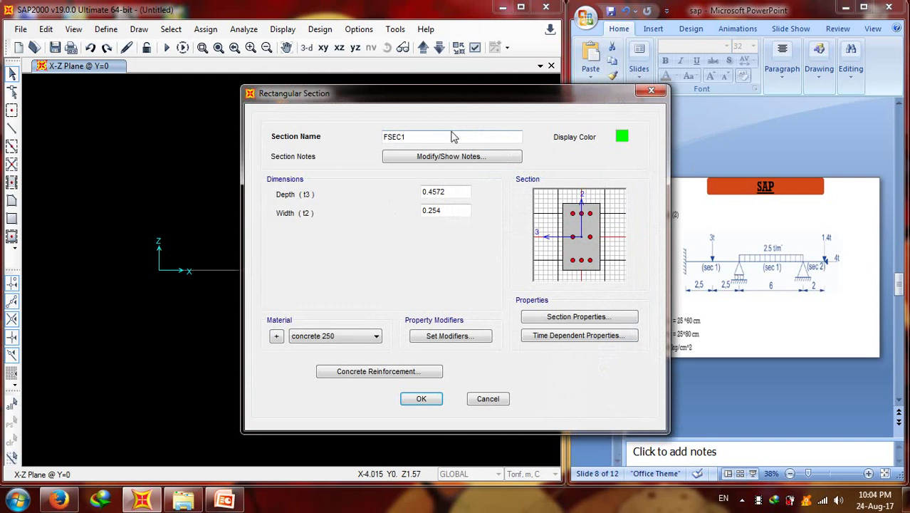
drag(492, 99, 403, 111)
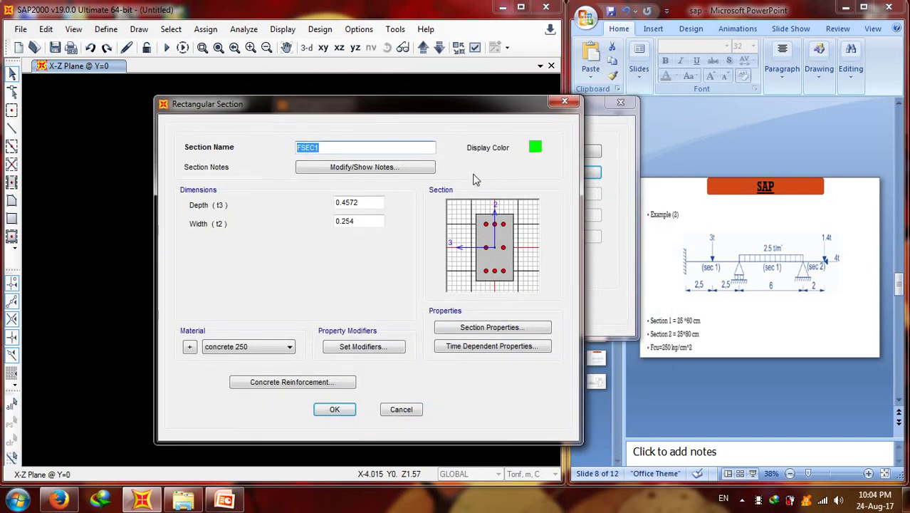
text(25*60)
drag(378, 205, 325, 208)
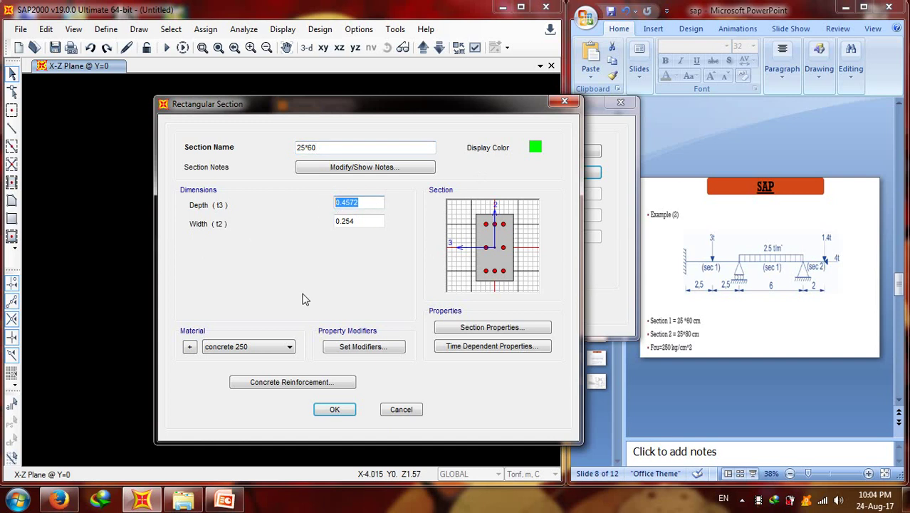
text(0.6)
key(Tab)
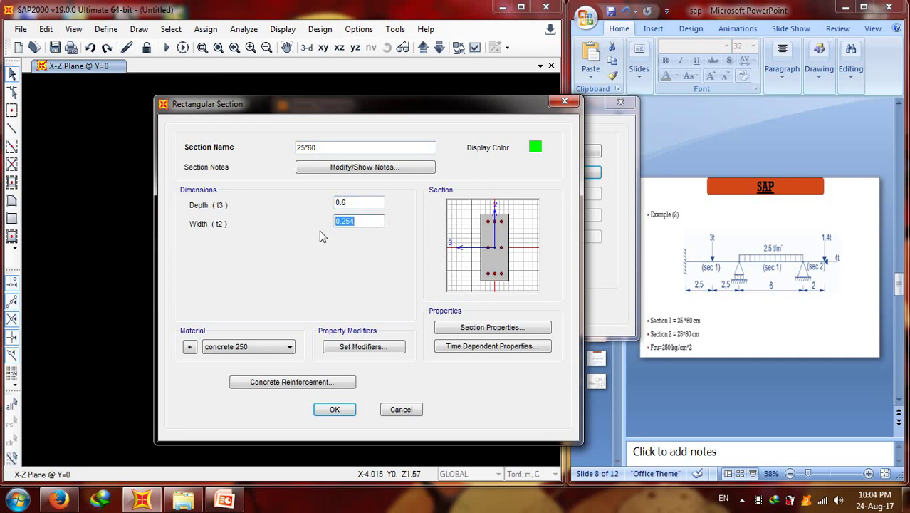
text(0.)
click(339, 411)
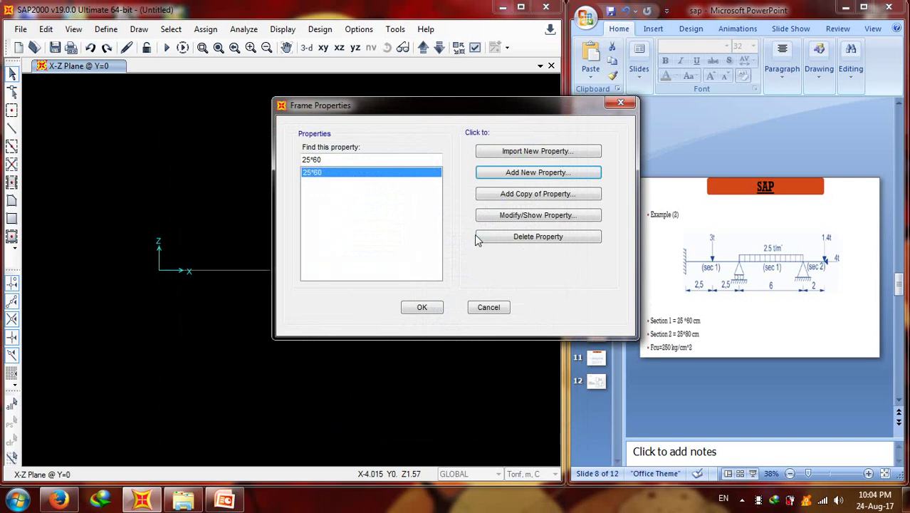
- Reopen the 25*60 section definition to check its dimensions and assigned material, and accept it
click(565, 217)
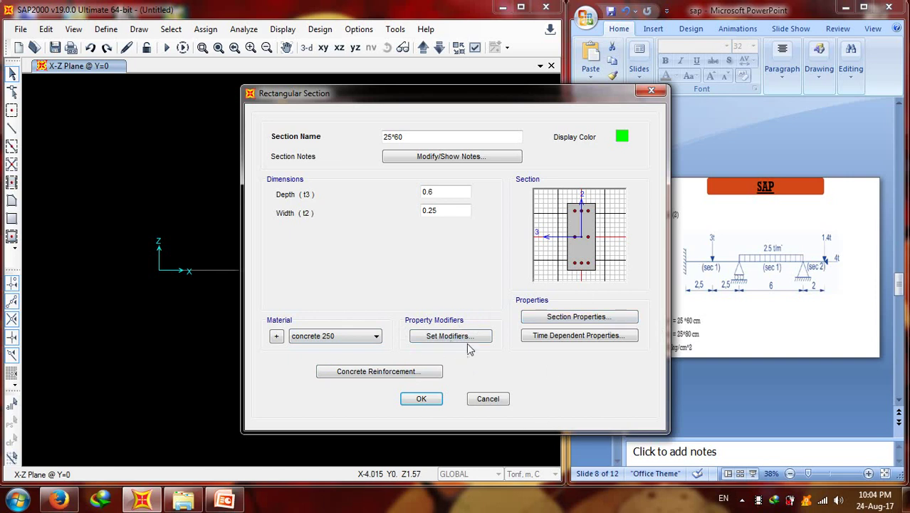
click(348, 337)
click(338, 369)
click(422, 399)
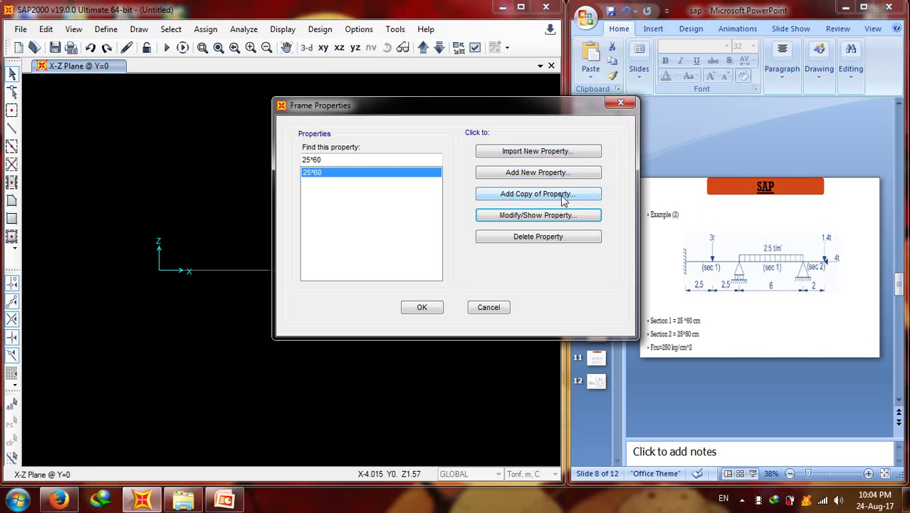
- Copy the 25*60 section as 25*80 with a depth of 0.8, and accept the frame properties
click(559, 195)
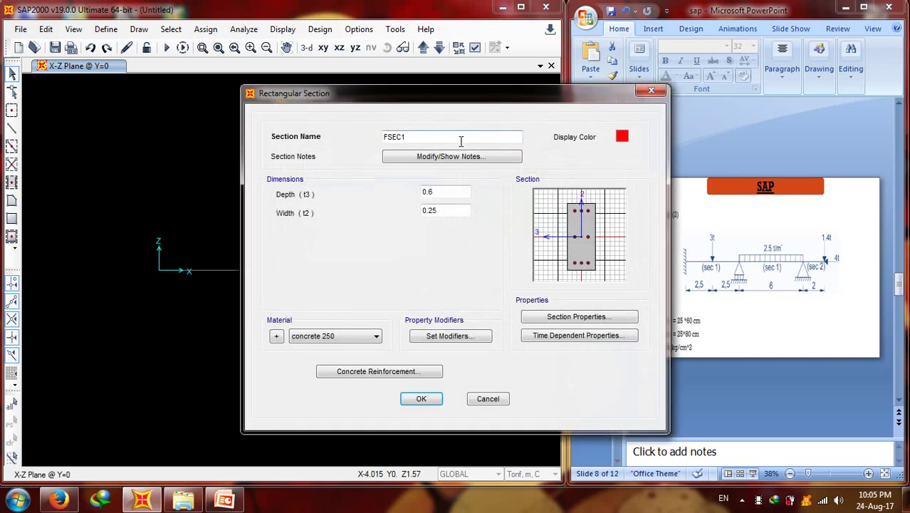
drag(461, 141, 349, 142)
text(25*80)
double_click(431, 192)
text(8)
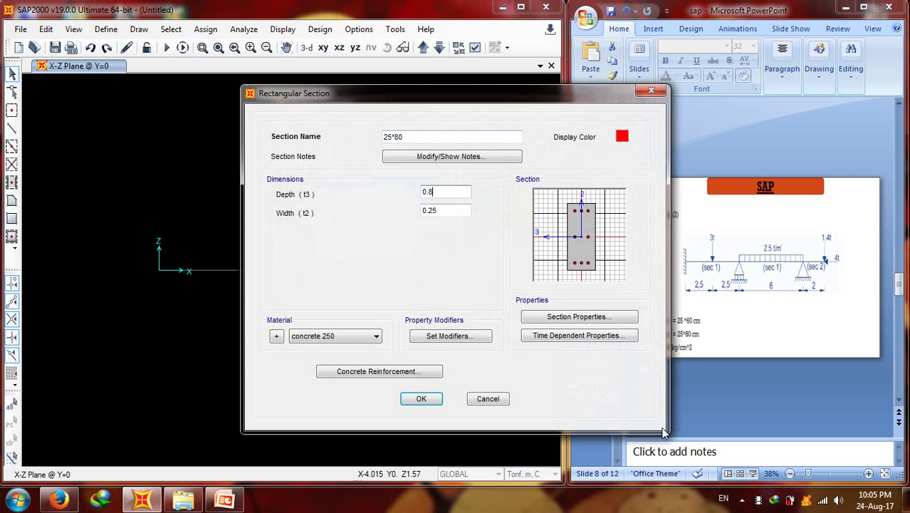
click(413, 400)
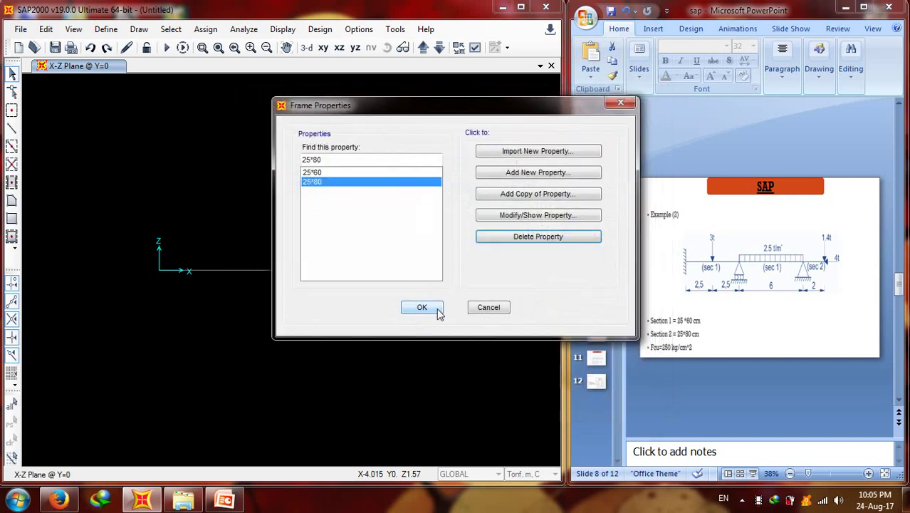
click(433, 311)
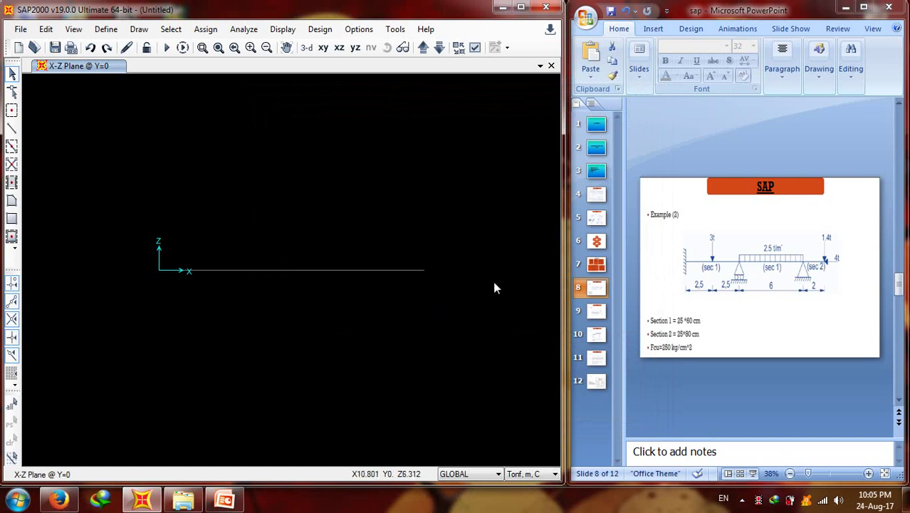
- Show the Modeling steps slide in PowerPoint and list the drawing commands in SAP2000
click(600, 266)
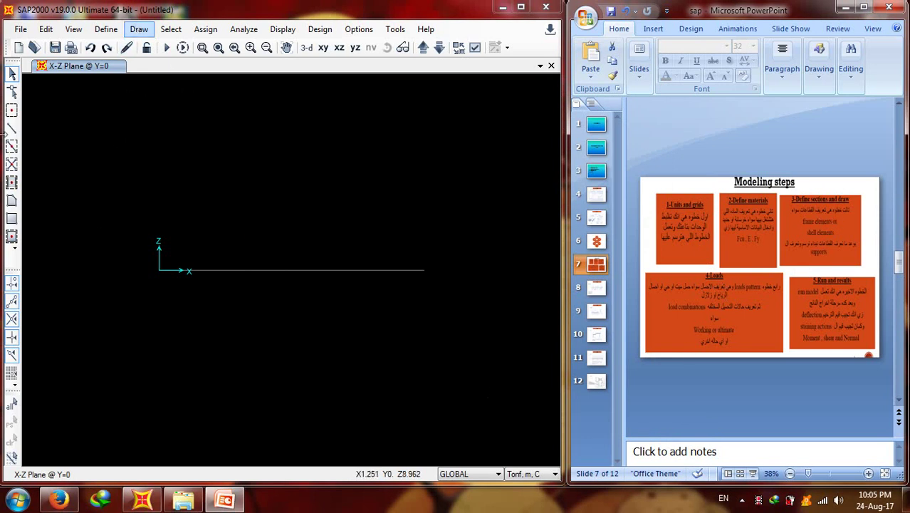
click(12, 200)
click(138, 29)
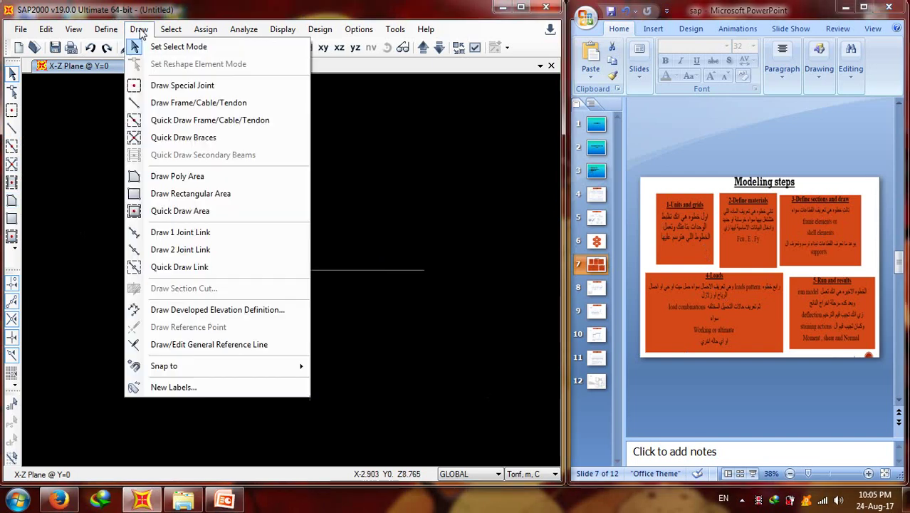
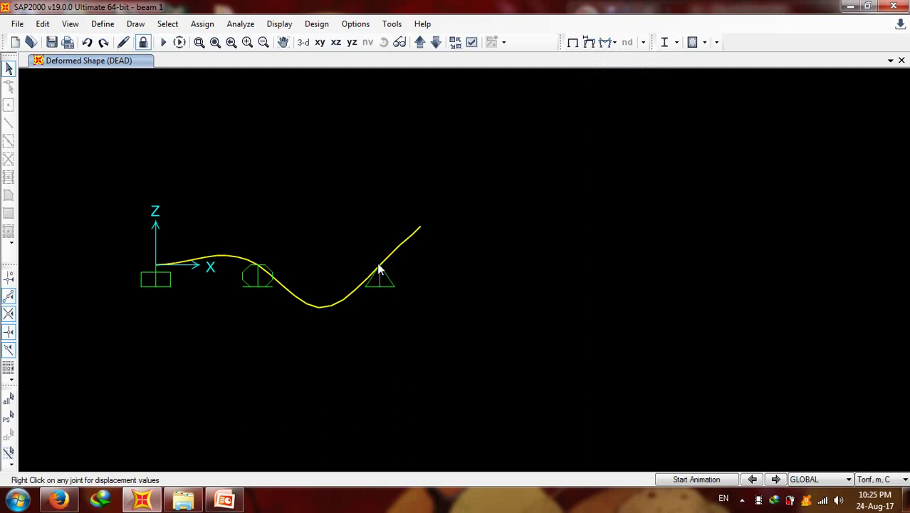
- Inspect the DEAD case displacements at the beam's supports and free end on the deformed shape
right_click(379, 268)
mouse_move(381, 270)
mouse_move(259, 269)
mouse_move(155, 266)
mouse_move(418, 231)
click(419, 229)
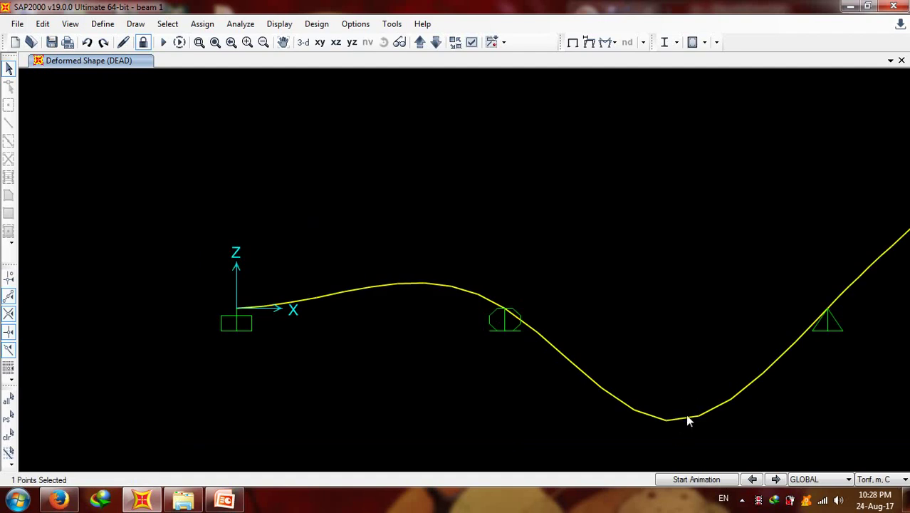
- Display the DEAD deformed shape with Wire Shadow on and Cubic Curve off
click(589, 45)
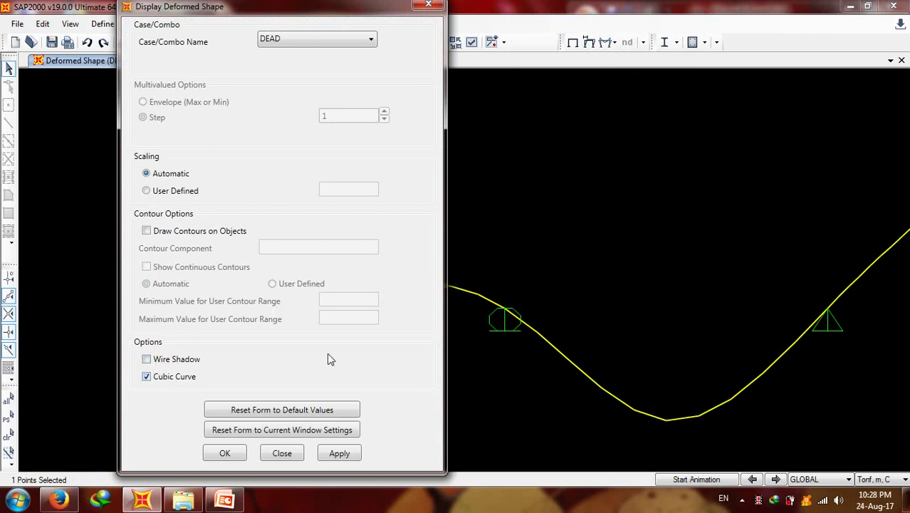
click(147, 377)
click(339, 456)
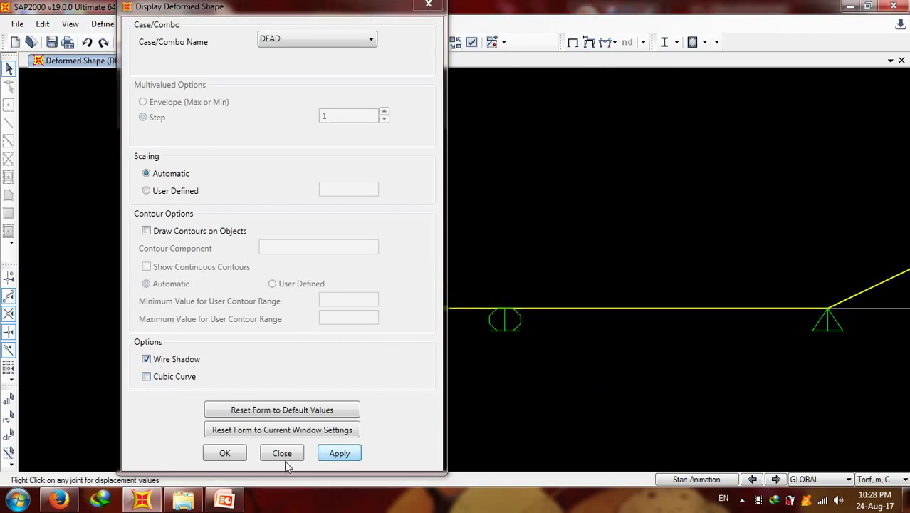
click(226, 456)
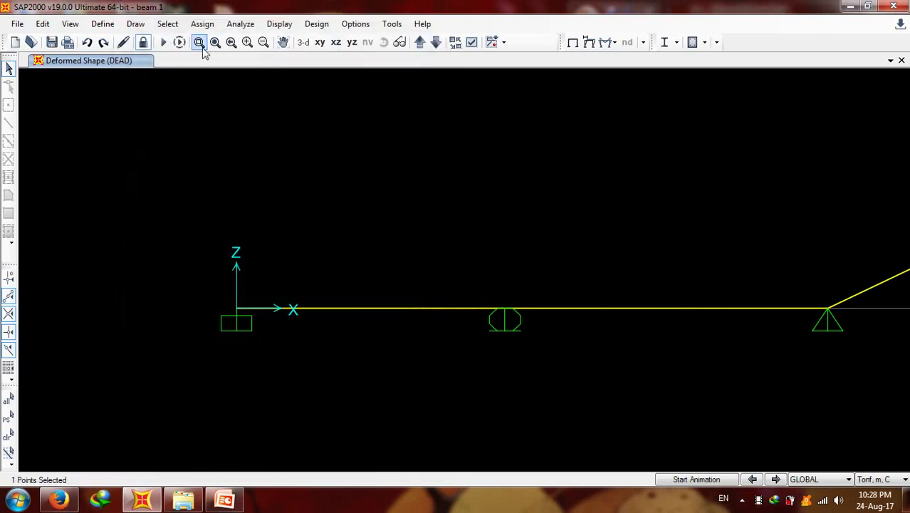
- Fit the whole deformed beam in the view and clear the selection of its free-end joint
click(199, 42)
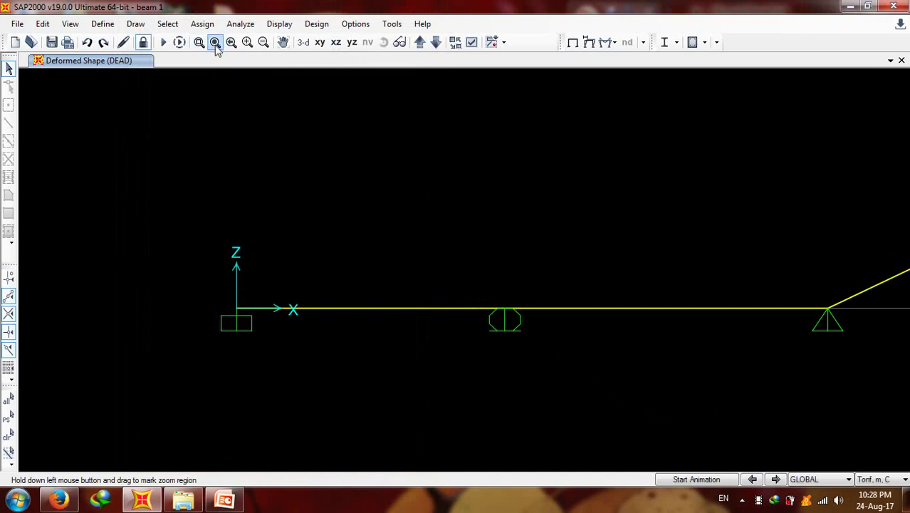
click(215, 43)
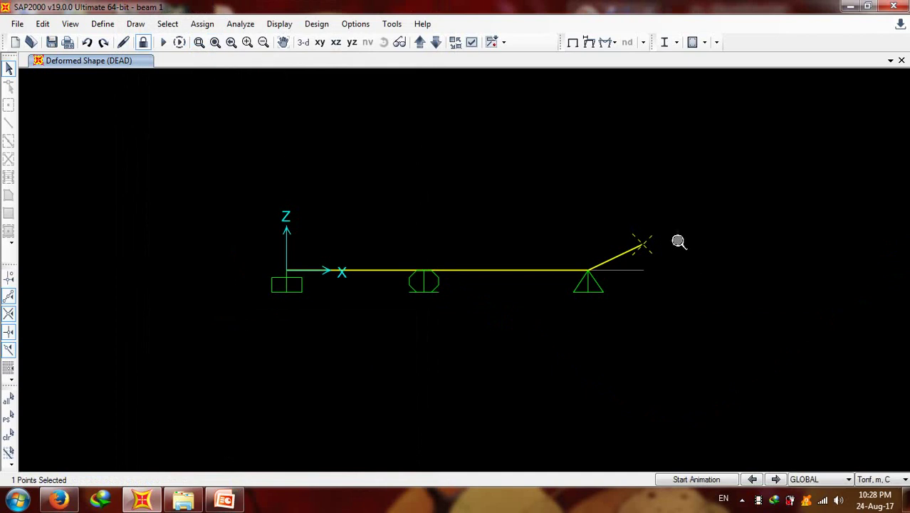
right_click(606, 207)
click(528, 211)
key(ctrl+q)
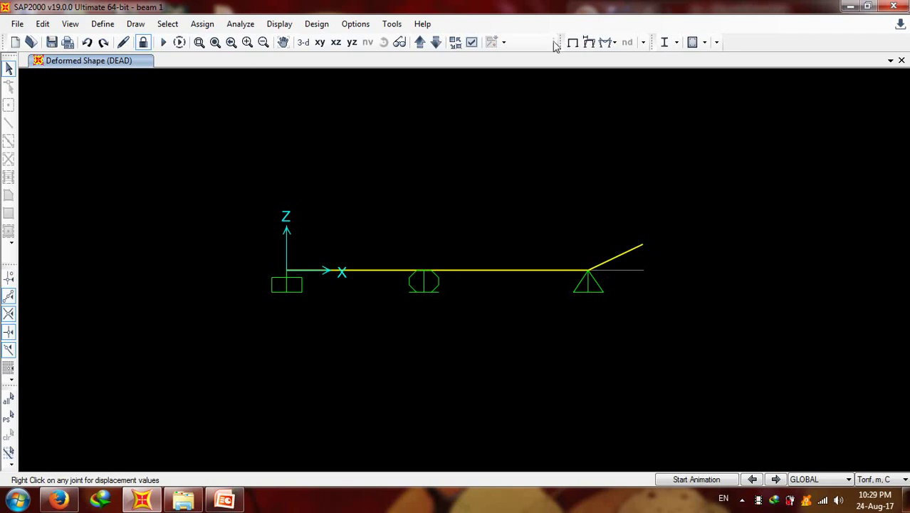
- Display the DEAD deformed shape with Cubic Curve on and Wire Shadow off
click(591, 45)
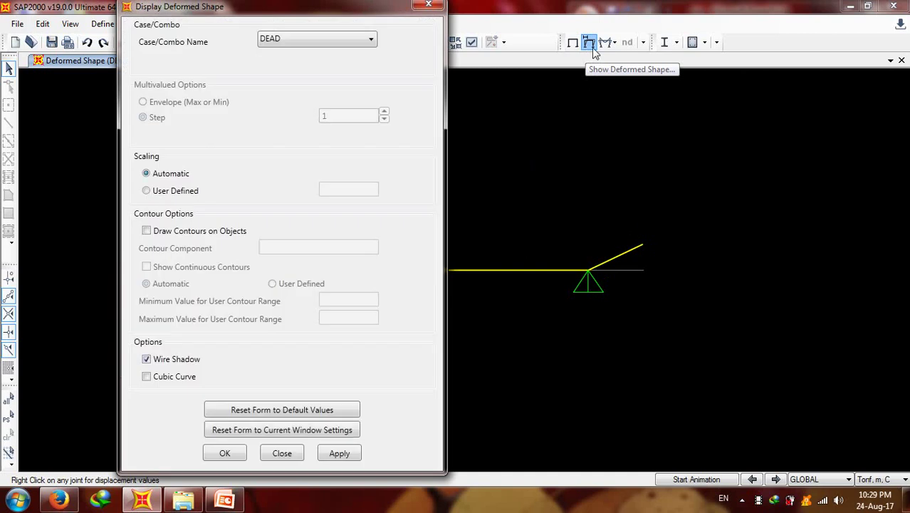
click(147, 377)
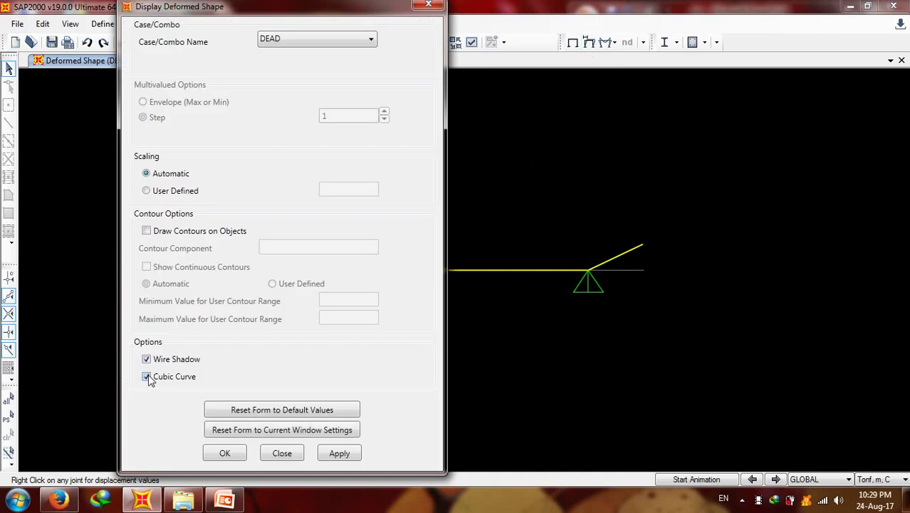
click(147, 359)
click(226, 453)
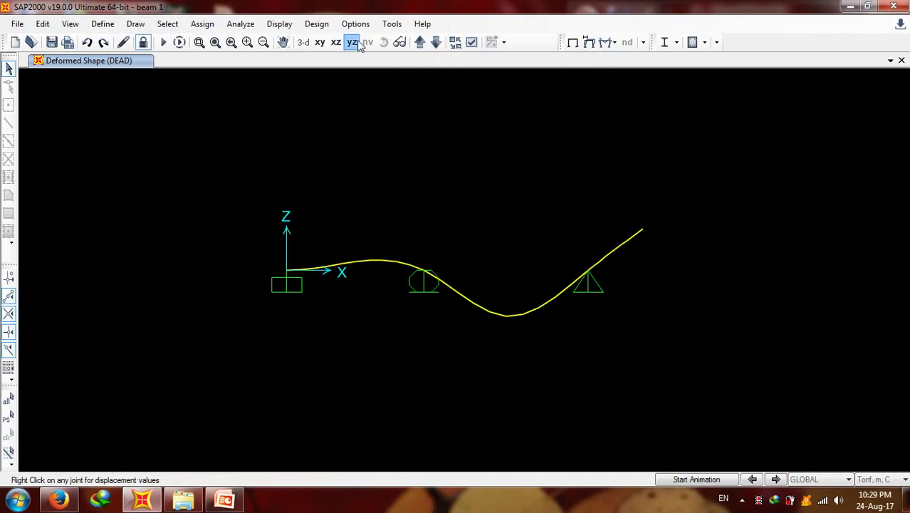
- Display the deformed shape for the working combination in the XZ view and check the displacement at the free end
click(354, 42)
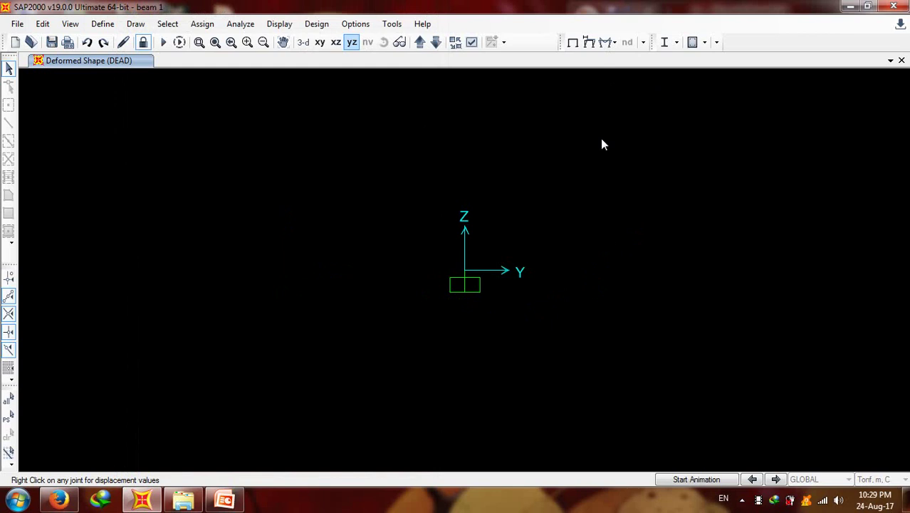
click(336, 42)
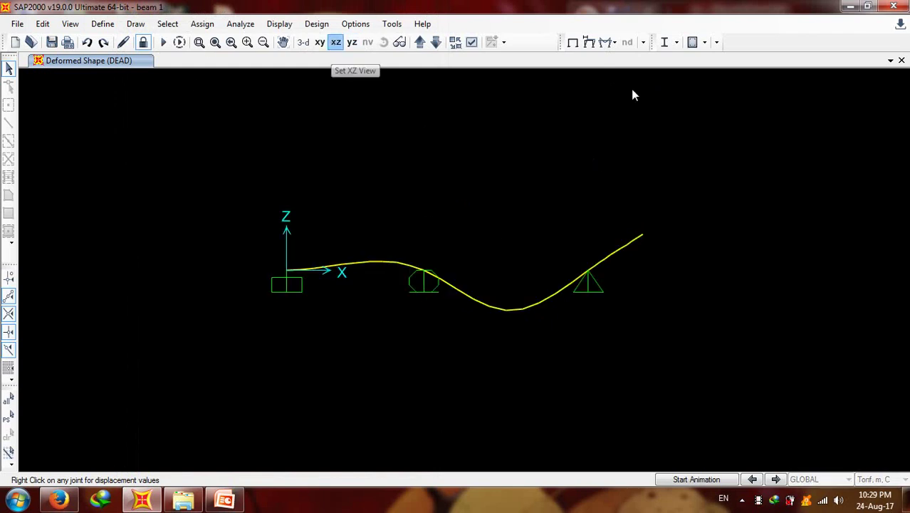
click(589, 43)
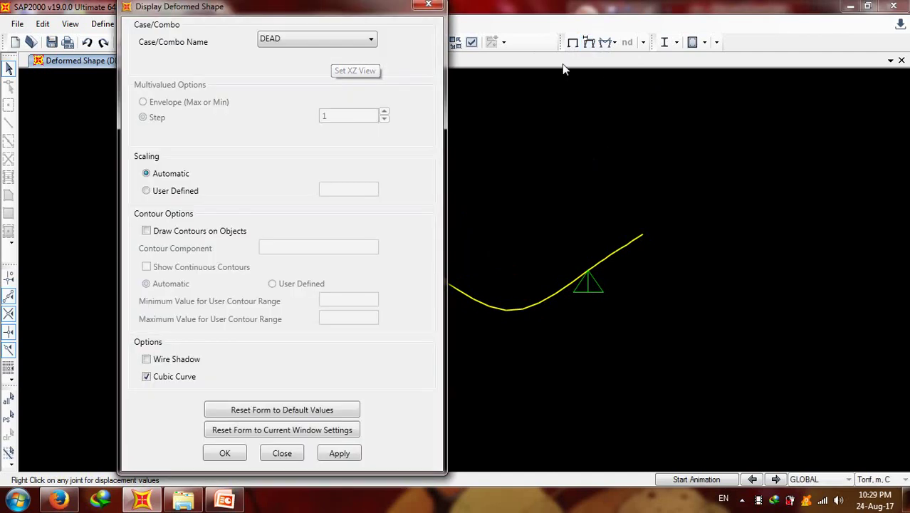
click(299, 39)
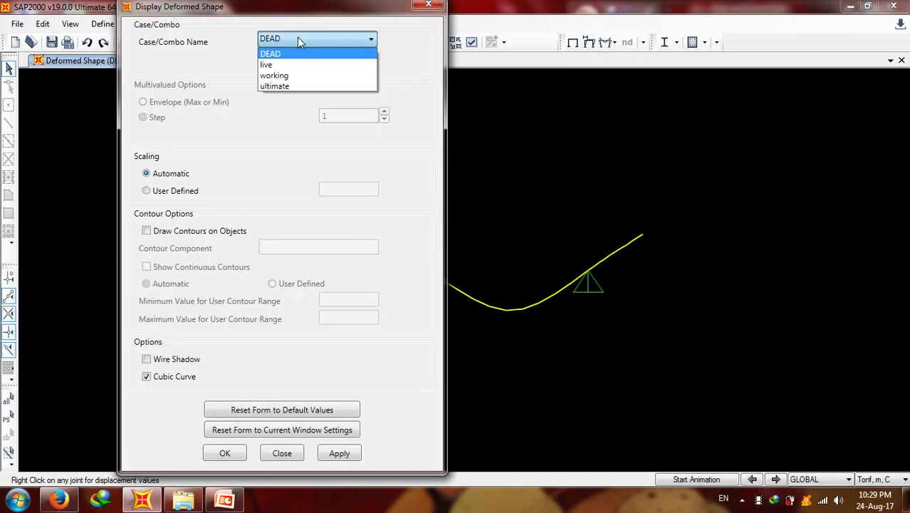
click(288, 76)
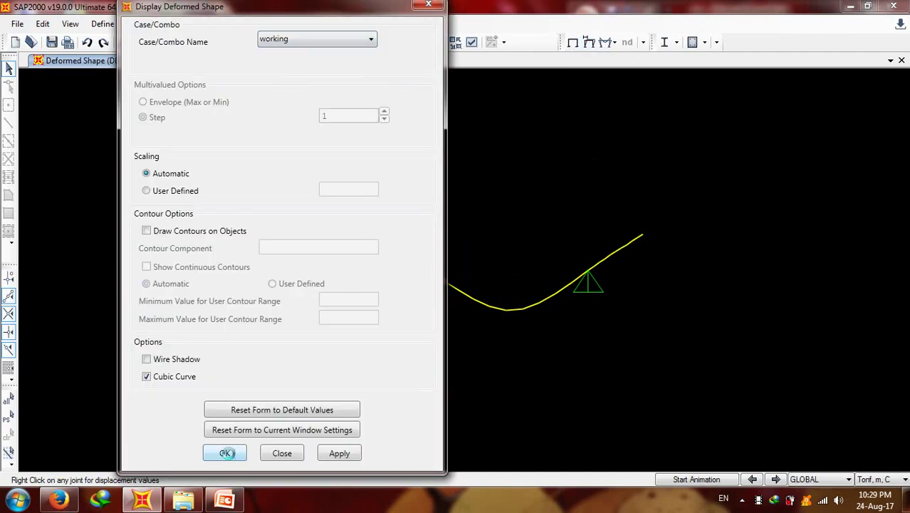
click(228, 452)
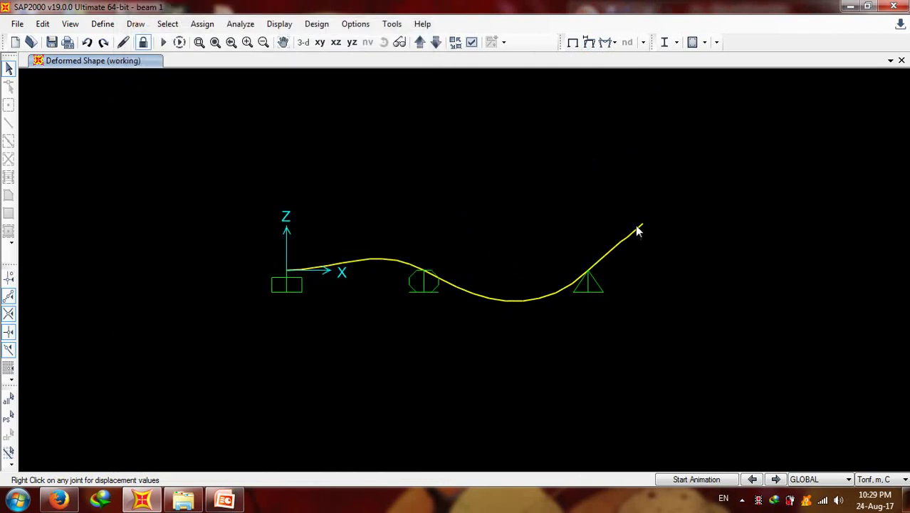
mouse_move(642, 225)
click(614, 43)
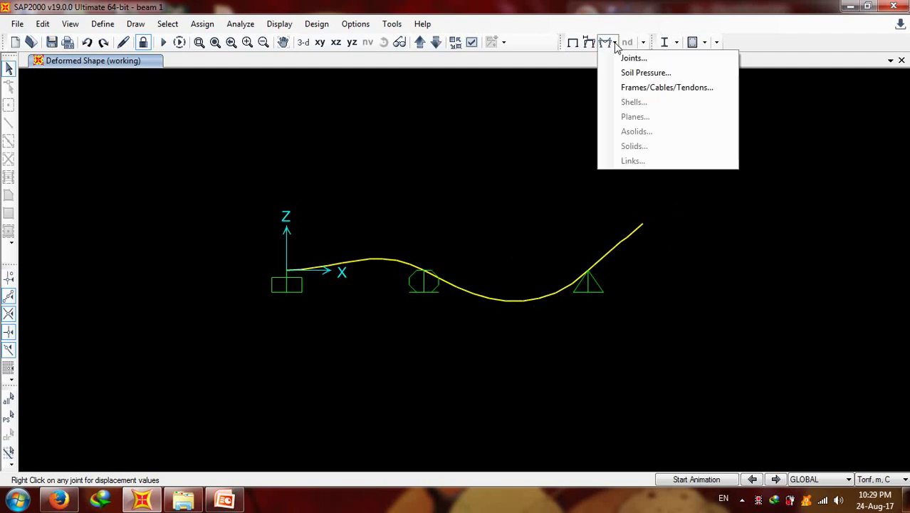
click(613, 44)
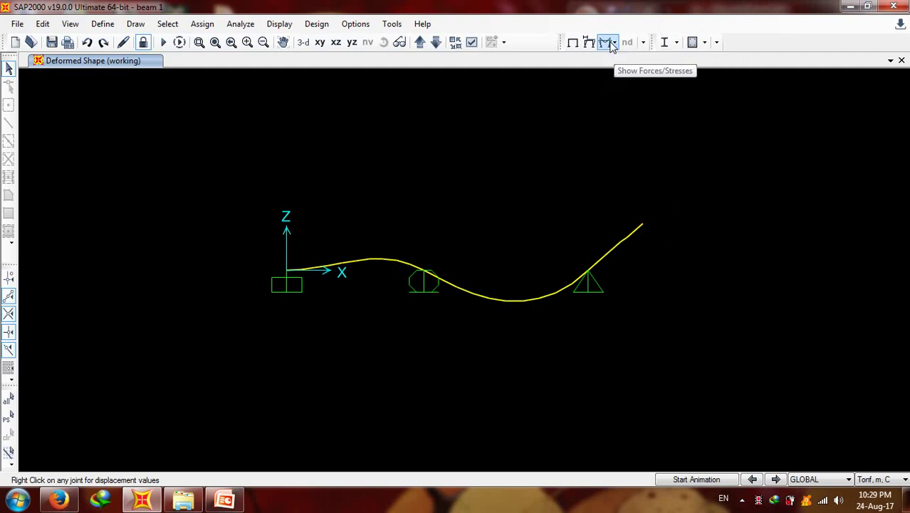
- Display the Moment 3-3 force diagram for the ultimate combination with its values shown
click(613, 43)
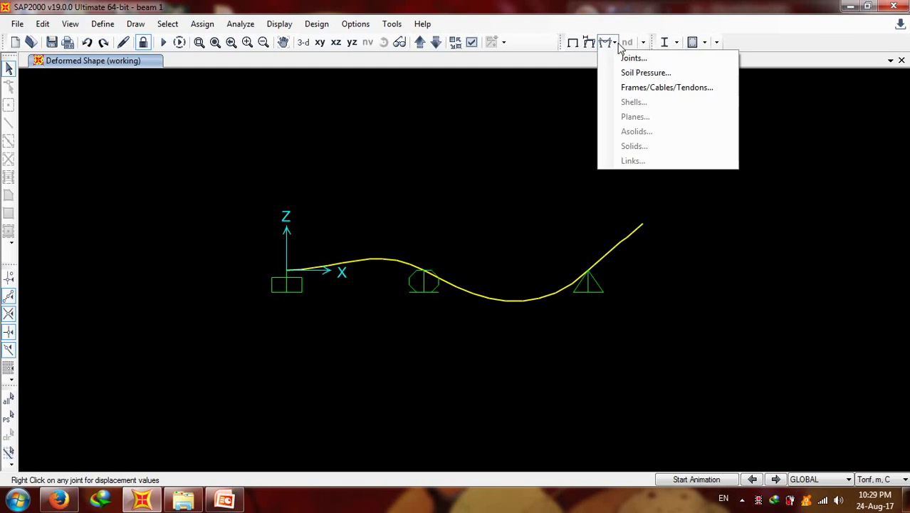
click(660, 88)
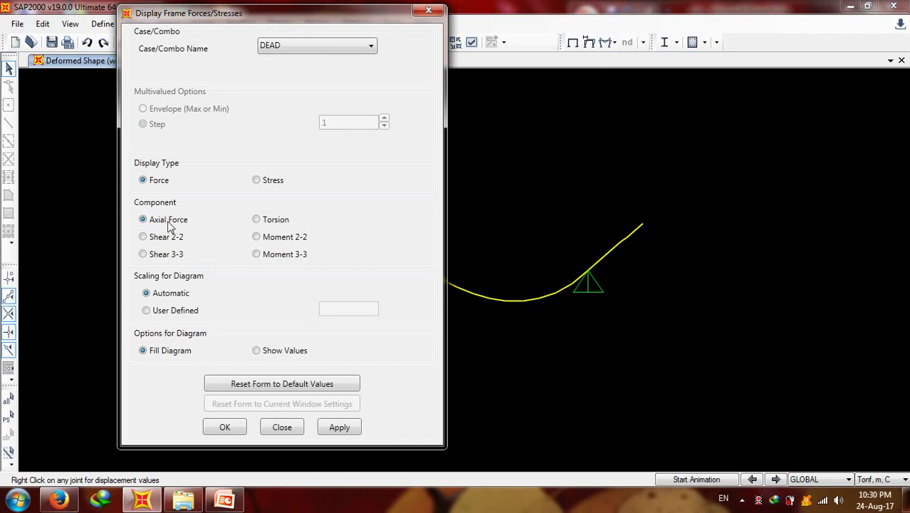
click(307, 51)
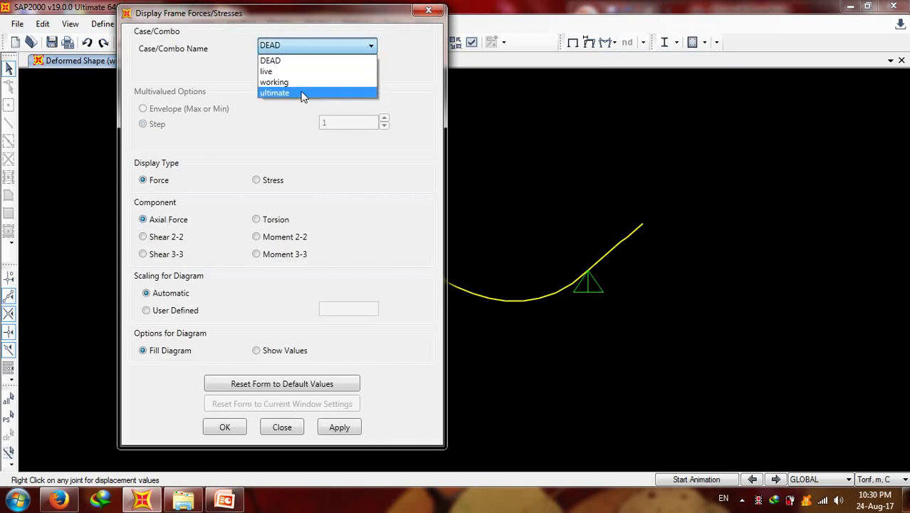
click(302, 93)
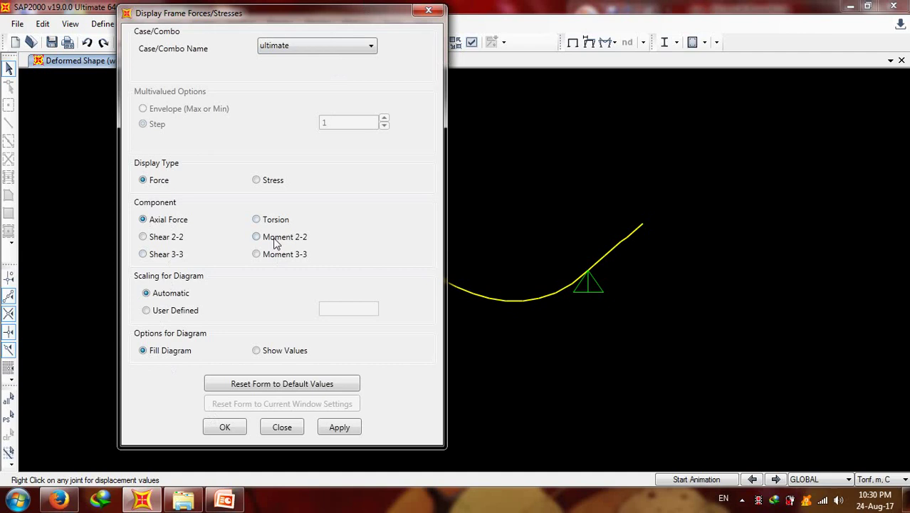
click(152, 243)
click(267, 257)
click(289, 352)
click(341, 427)
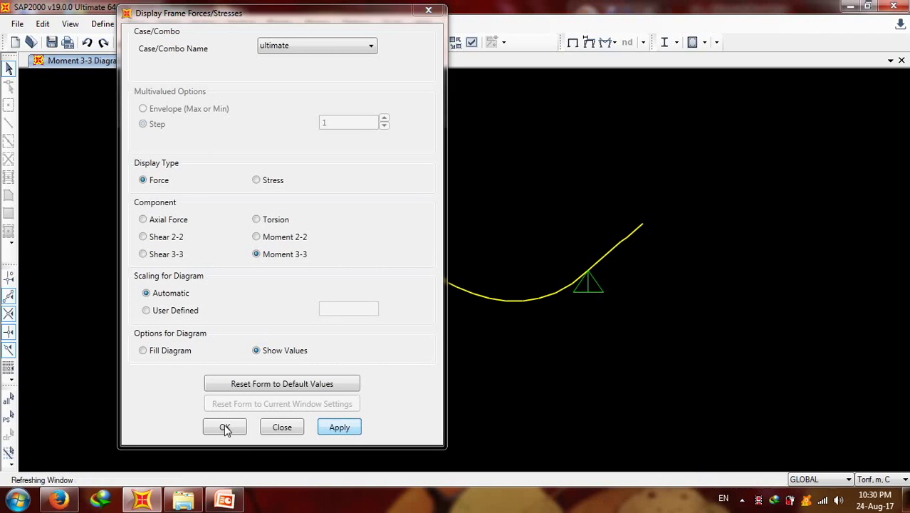
click(331, 431)
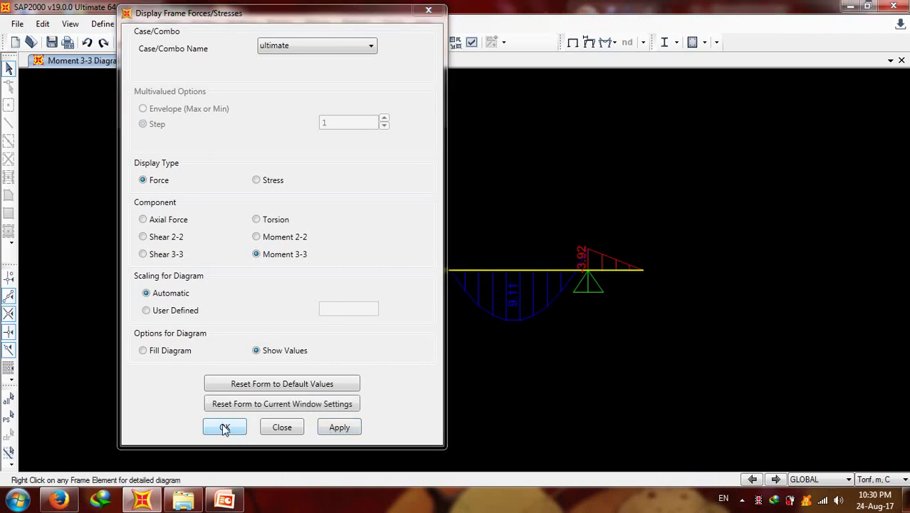
click(223, 428)
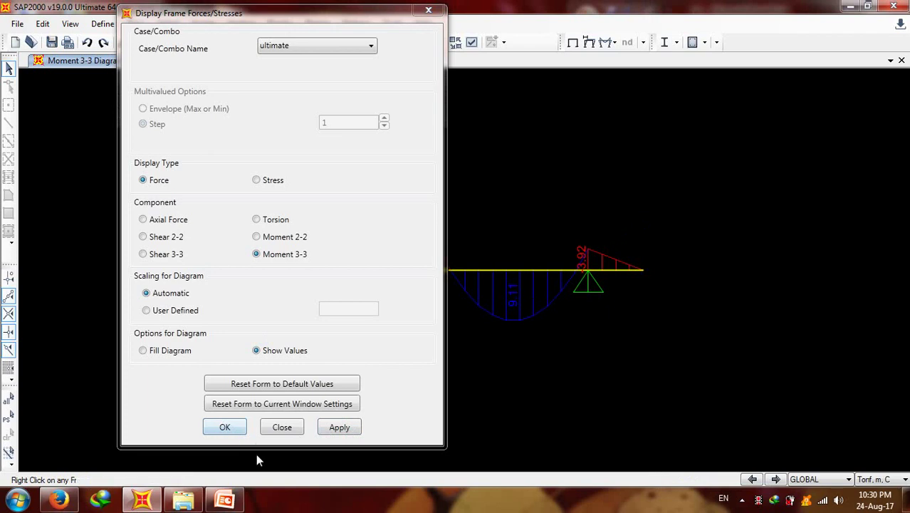
click(225, 427)
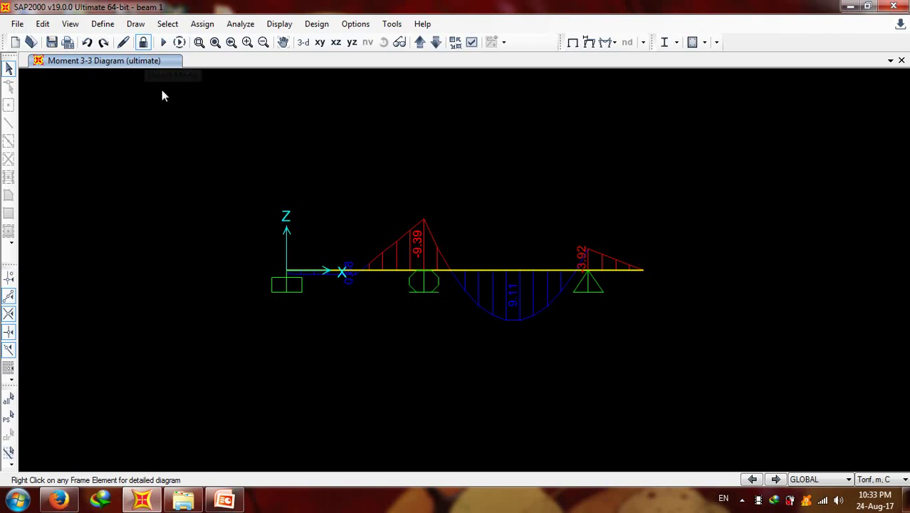
- Unlock the model, accepting deletion of the analysis results, and display the DEAD span loads on the frame elements with their values
click(145, 43)
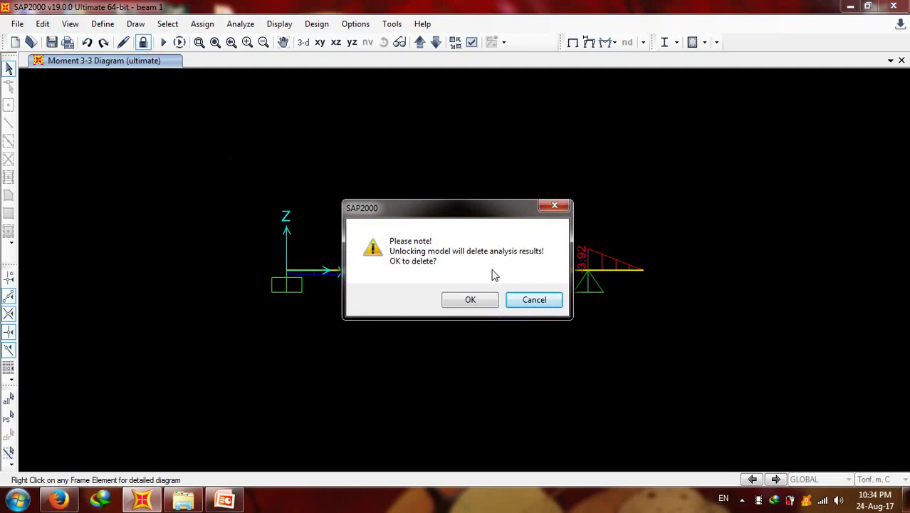
click(469, 299)
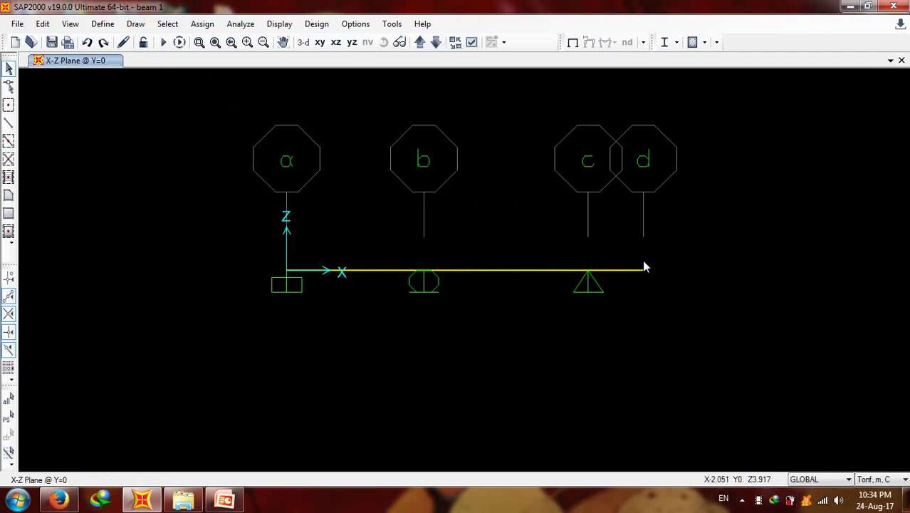
click(284, 25)
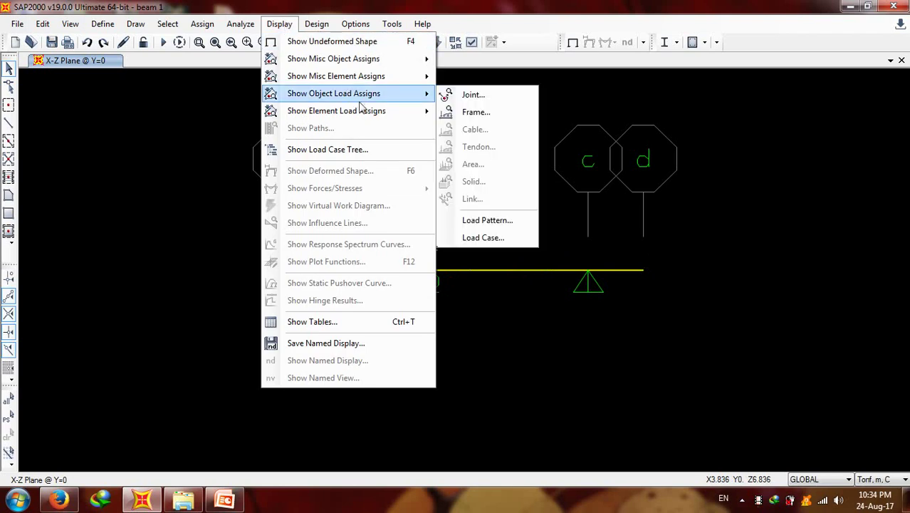
mouse_move(377, 116)
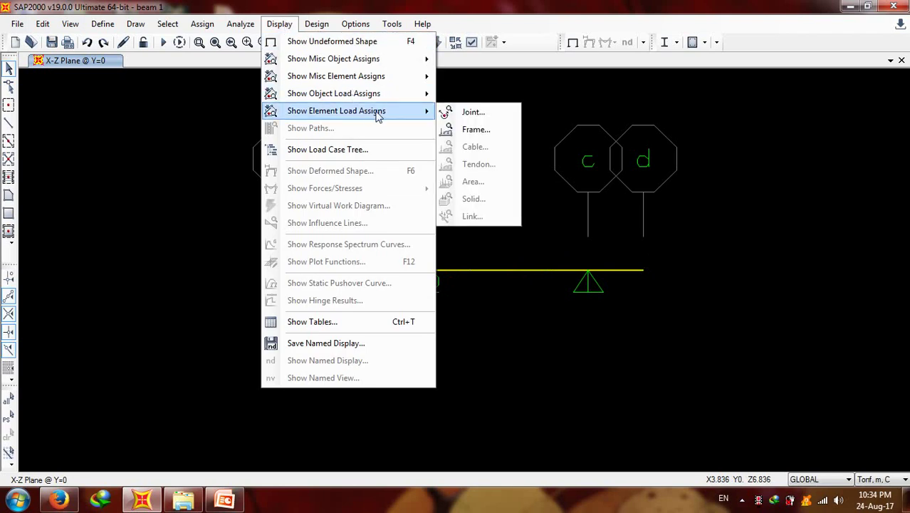
click(476, 129)
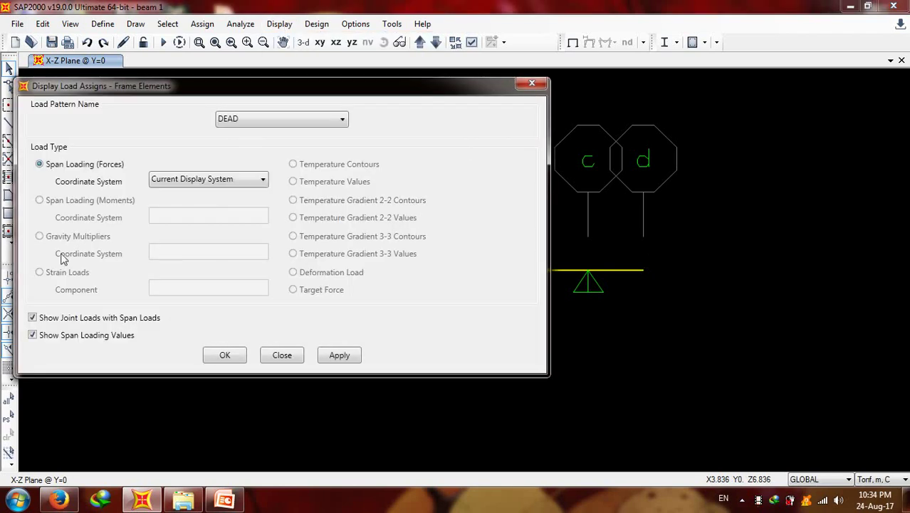
click(223, 356)
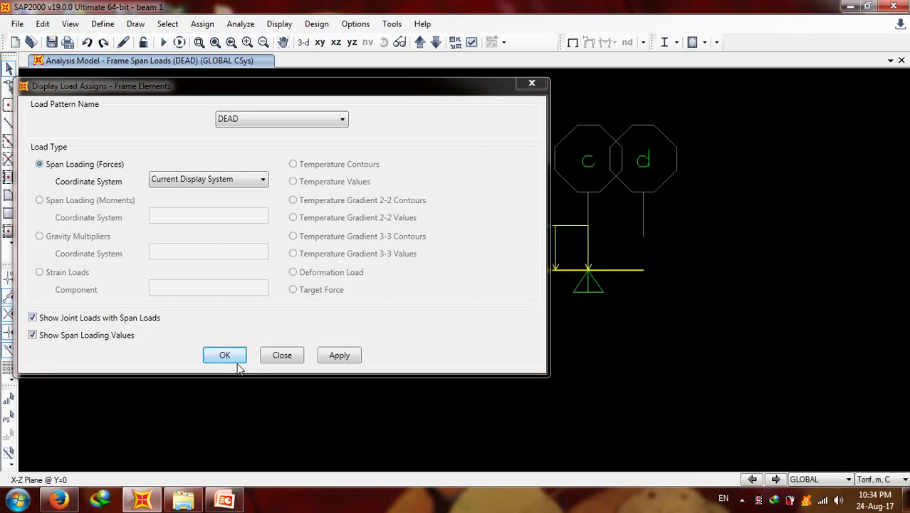
click(229, 357)
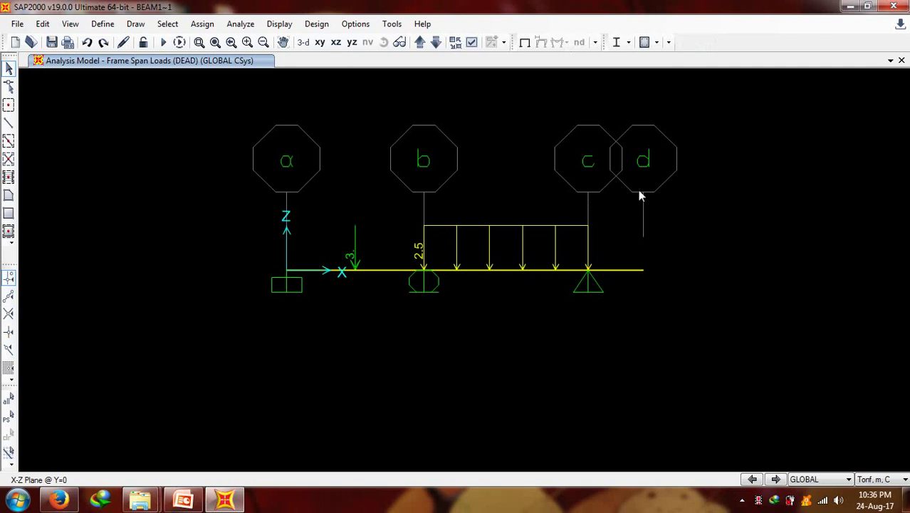
click(279, 23)
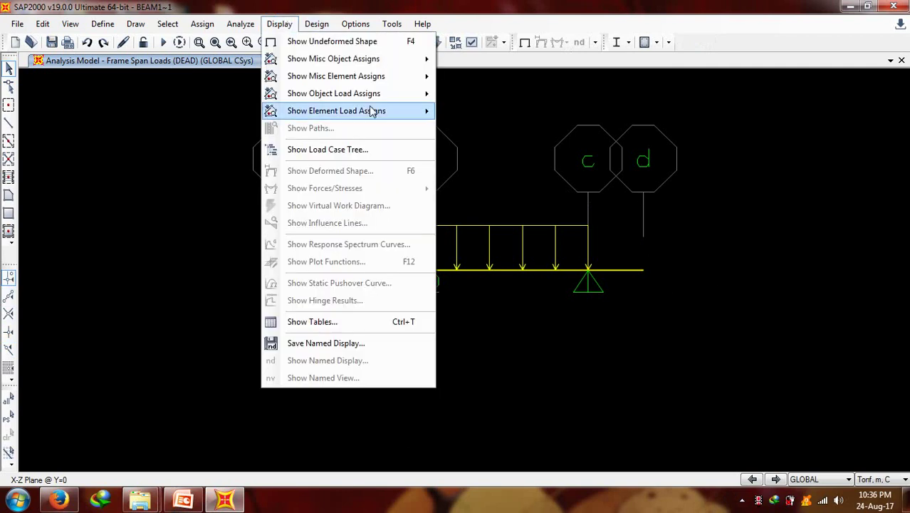
mouse_move(378, 116)
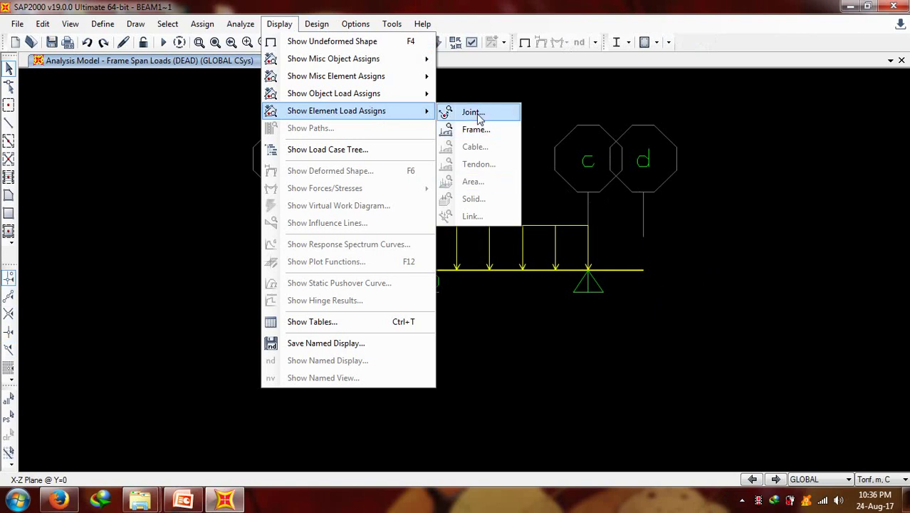
click(499, 347)
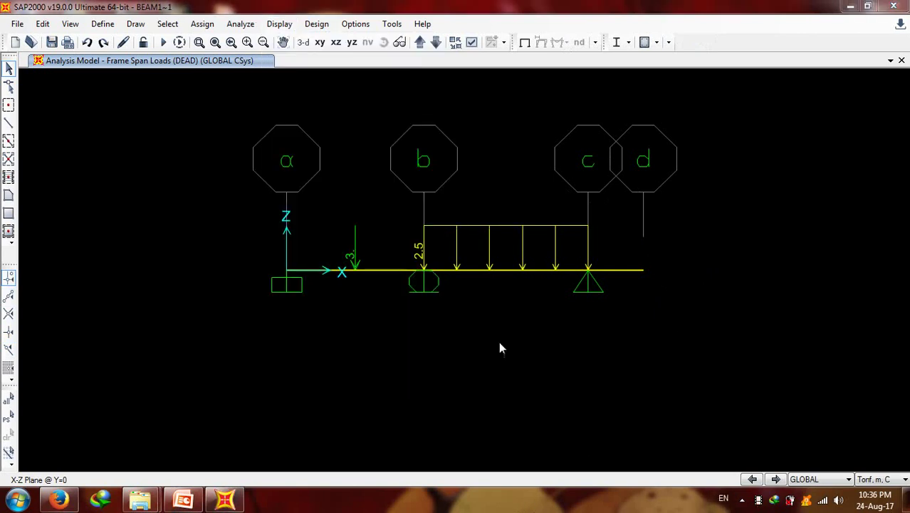
- Inspect the loads assigned to the beam's free-end joint at grid line d
click(642, 270)
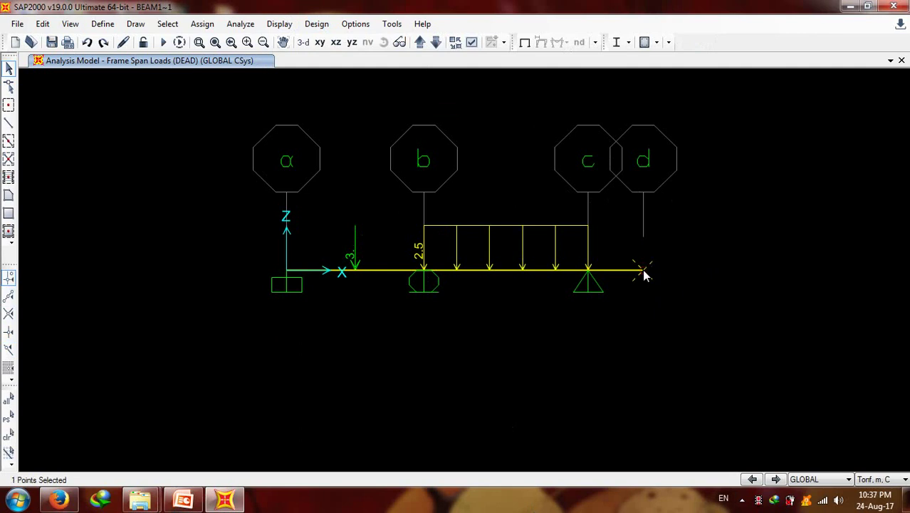
right_click(642, 270)
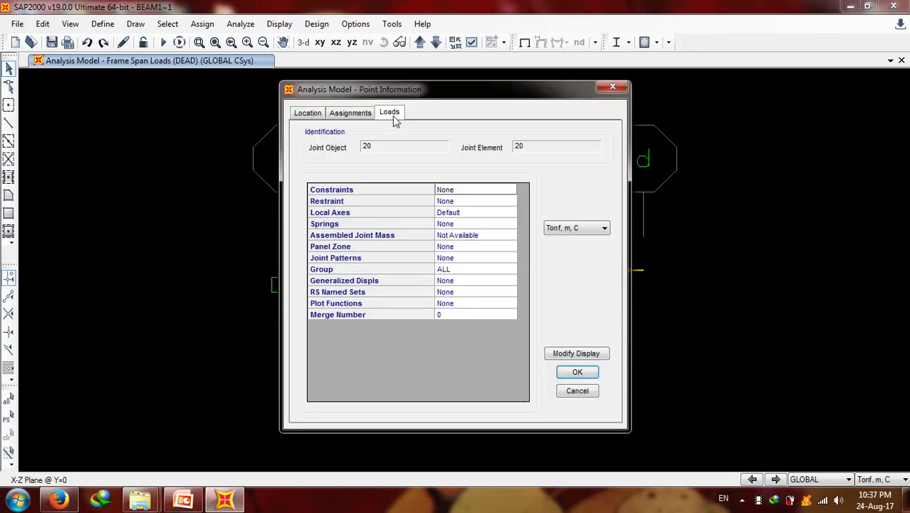
click(392, 116)
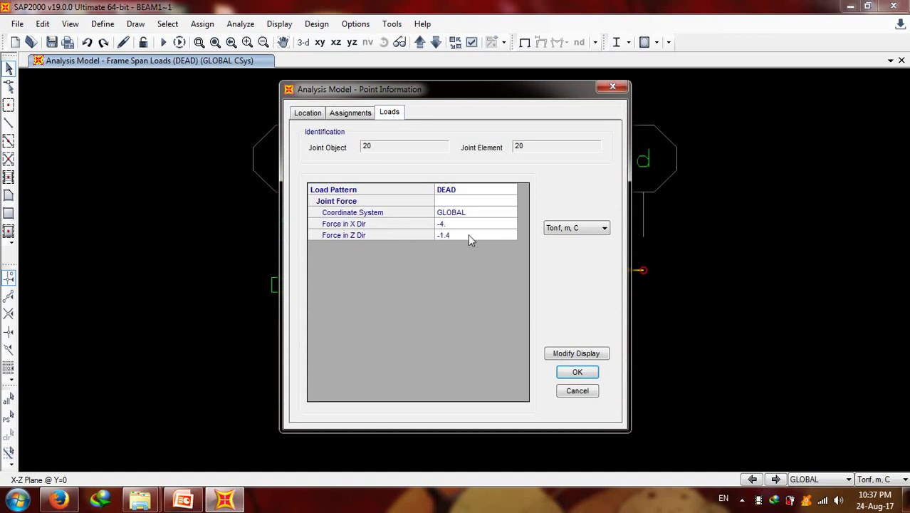
click(578, 373)
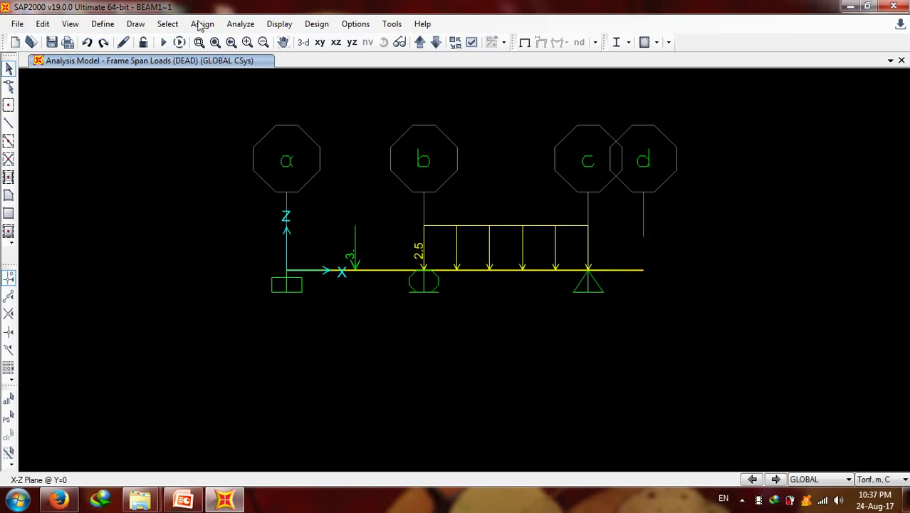
- Set the torsional constant modifier of the 25*60 frame section to .00001
click(102, 24)
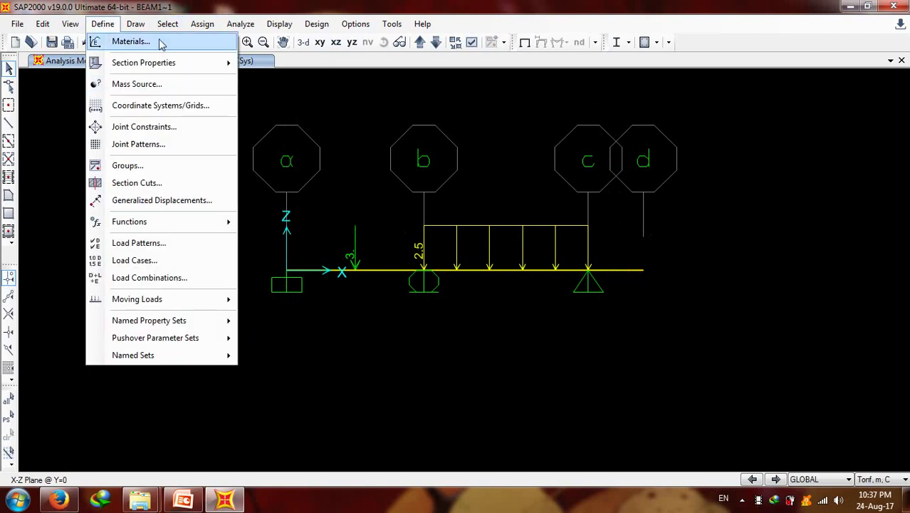
mouse_move(167, 65)
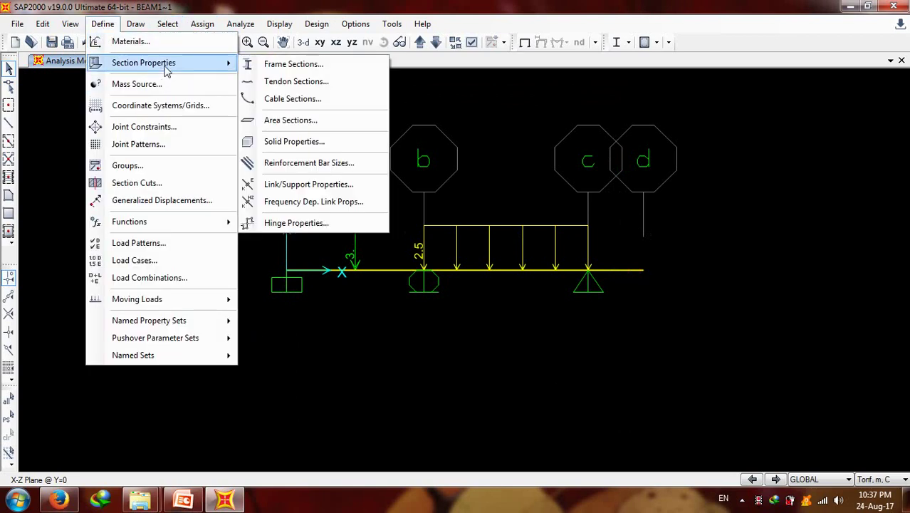
click(293, 64)
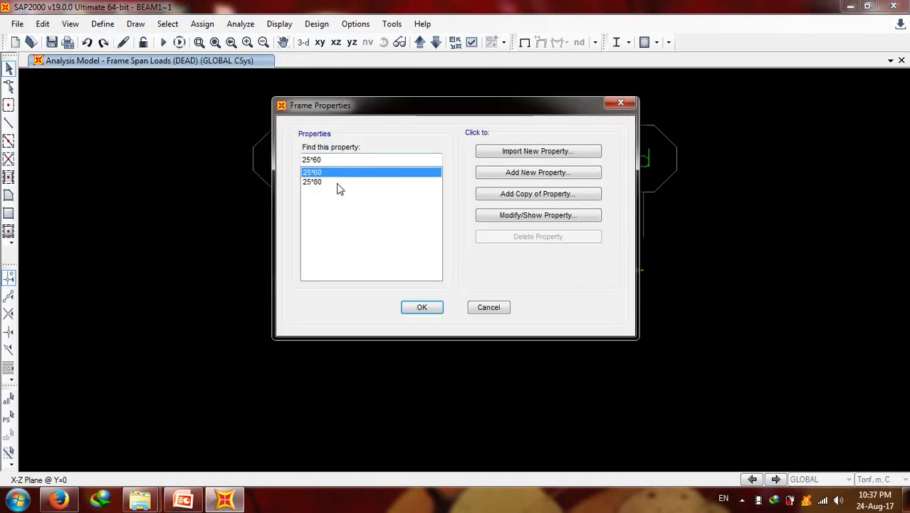
click(558, 214)
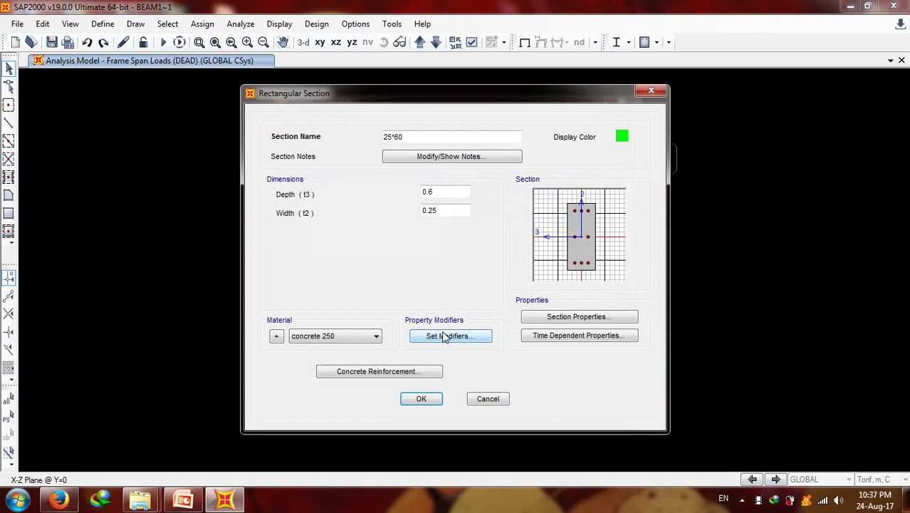
click(443, 336)
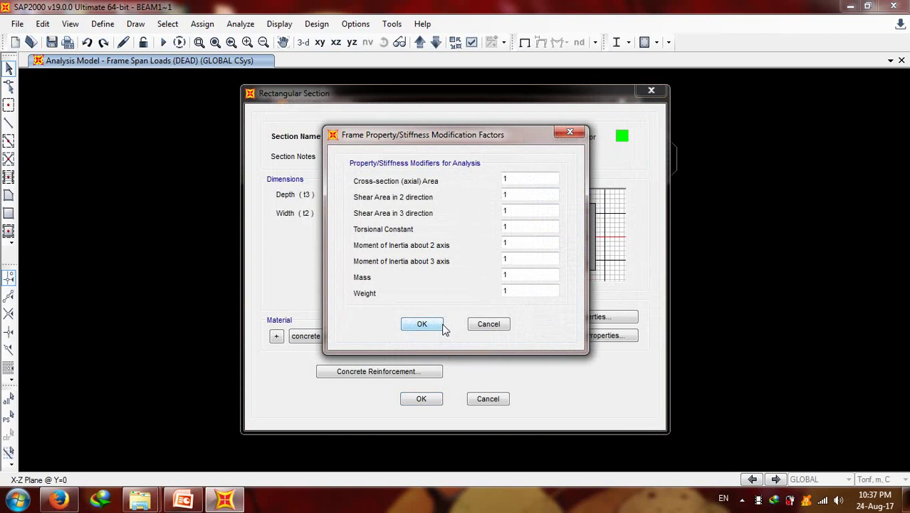
click(521, 227)
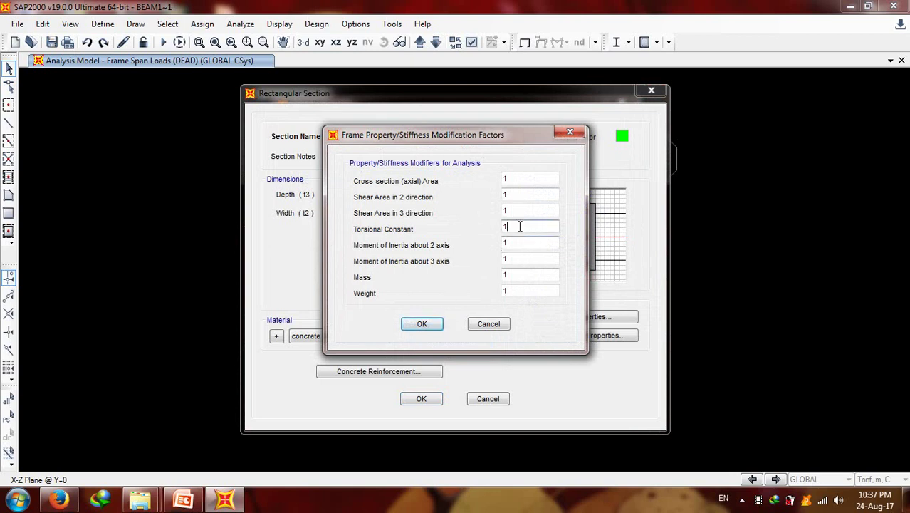
drag(512, 228, 497, 228)
text(.00001)
click(427, 324)
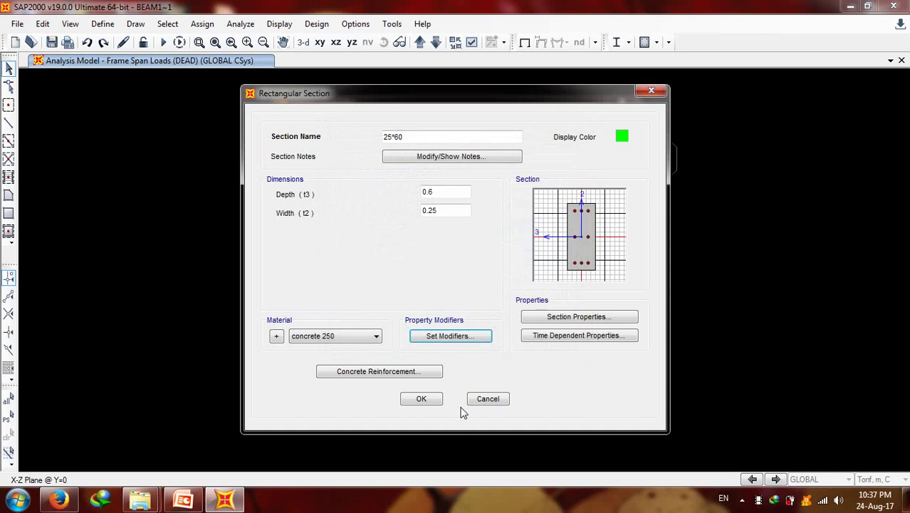
click(421, 398)
- Set the torsional constant modifier of the 25*80 frame section to .0001 and accept the frame property changes
click(316, 182)
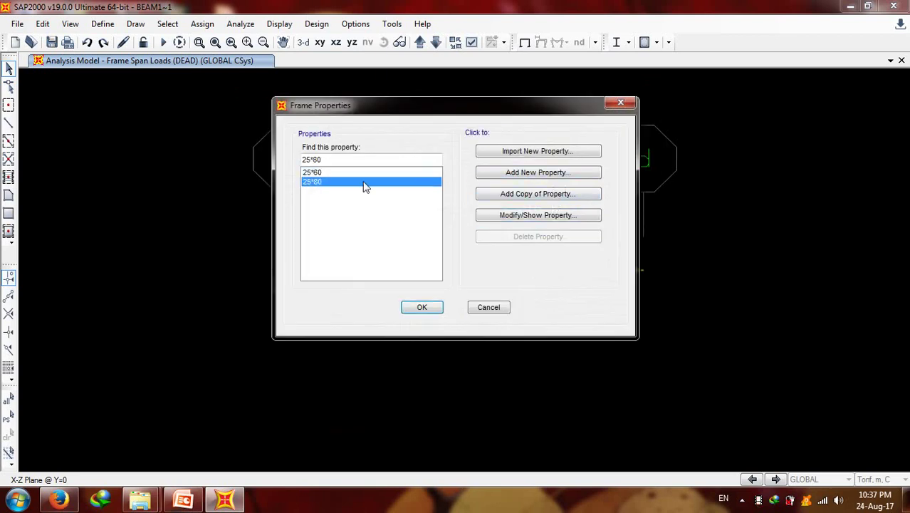
click(554, 217)
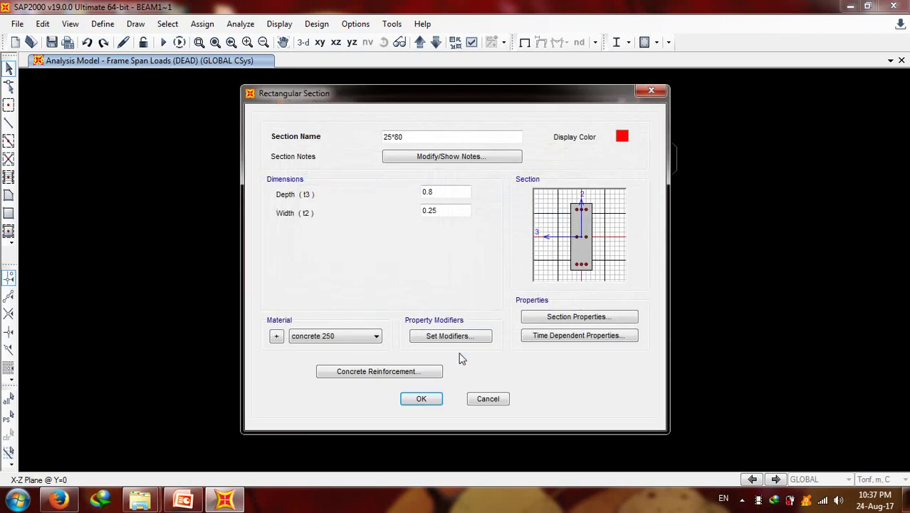
click(459, 334)
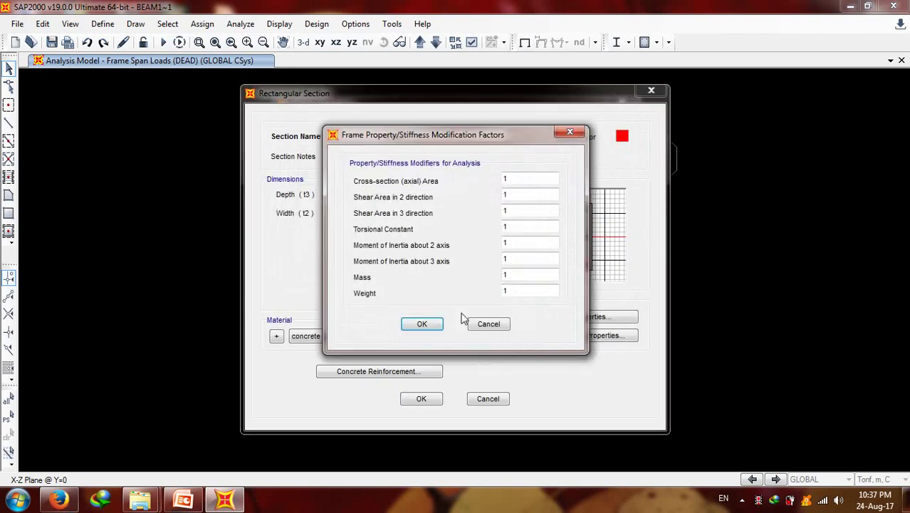
double_click(532, 226)
text(.0001)
click(424, 325)
click(434, 401)
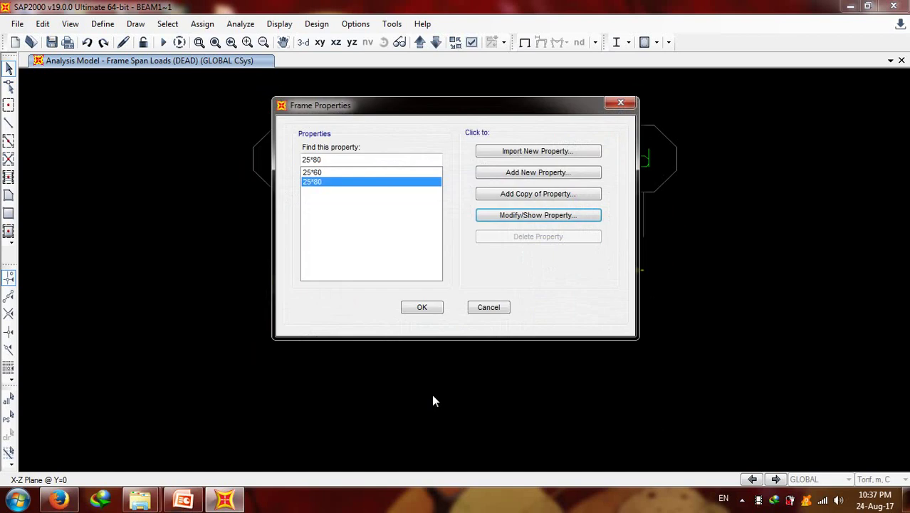
click(424, 307)
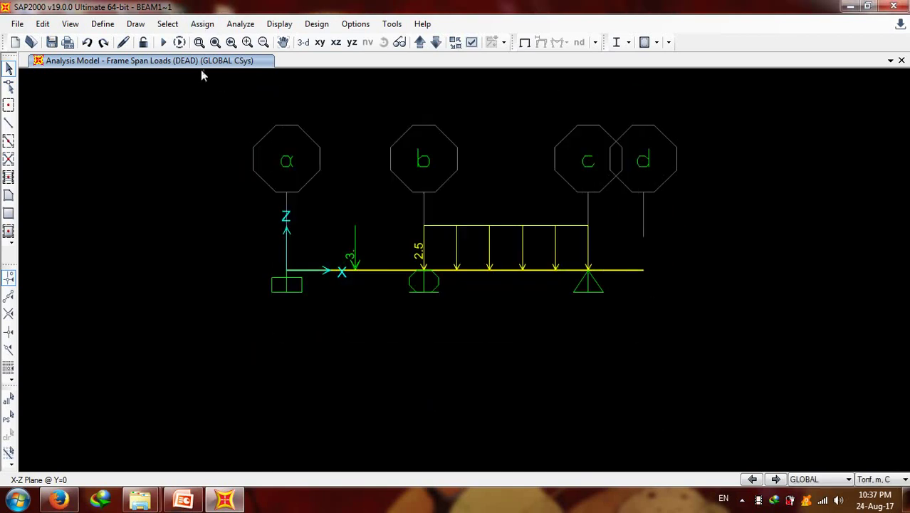
- Run the analysis for the DEAD and live load cases and display the Moment 3-3 diagram with values for the ultimate combination
click(162, 42)
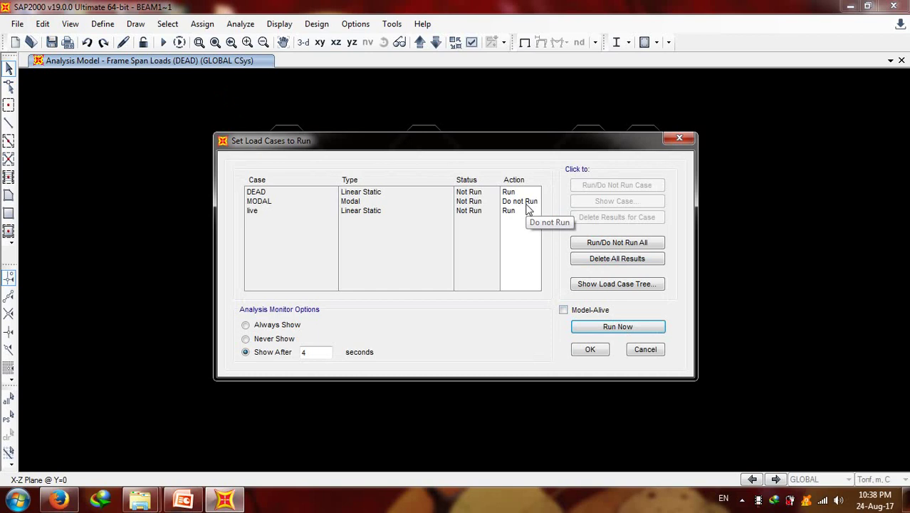
click(615, 327)
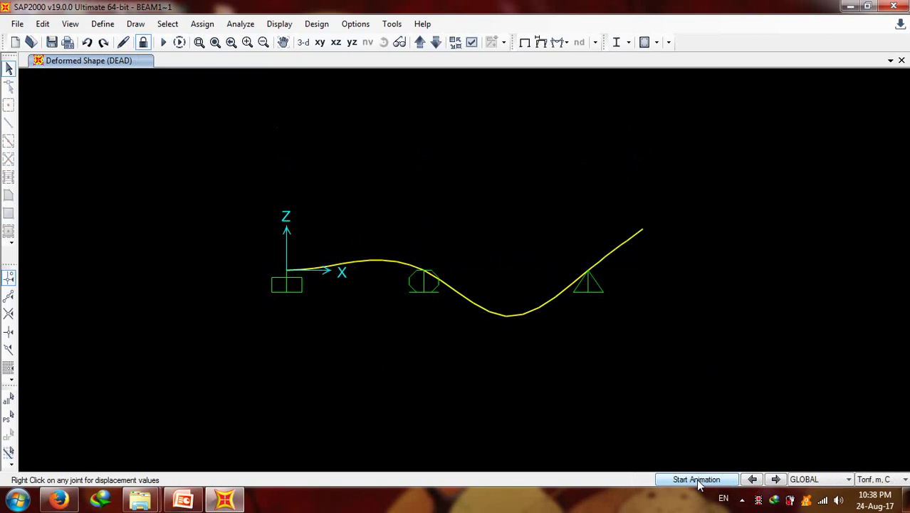
click(567, 43)
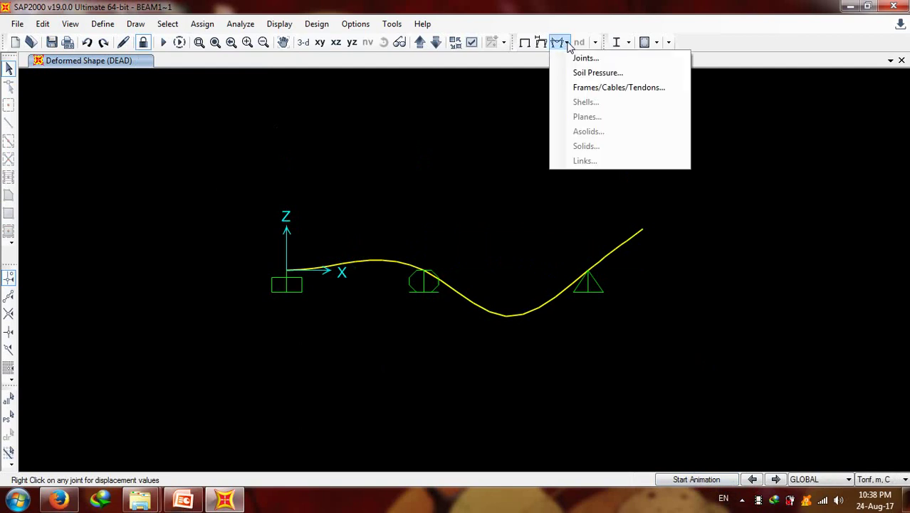
click(596, 88)
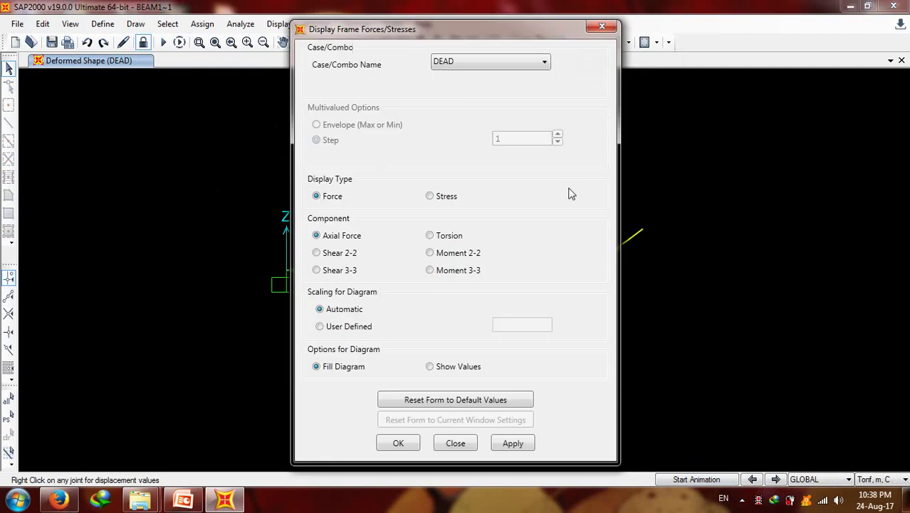
click(470, 63)
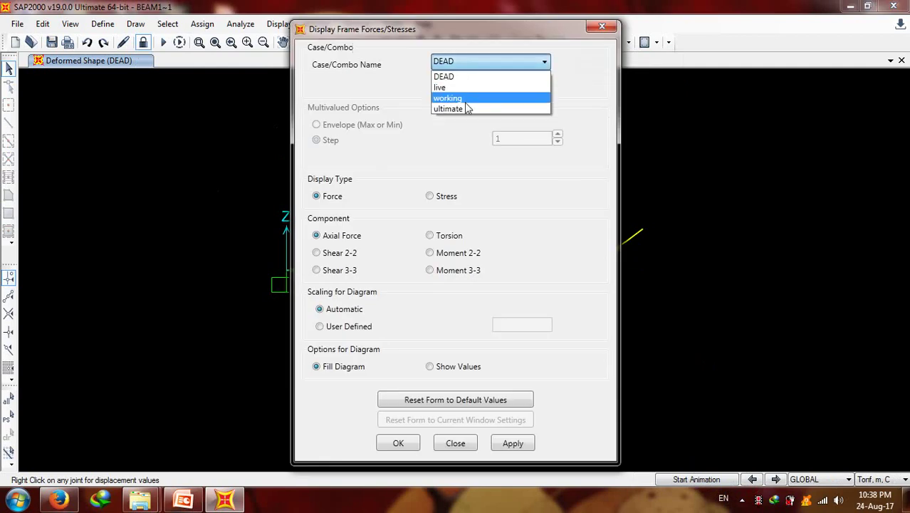
click(459, 109)
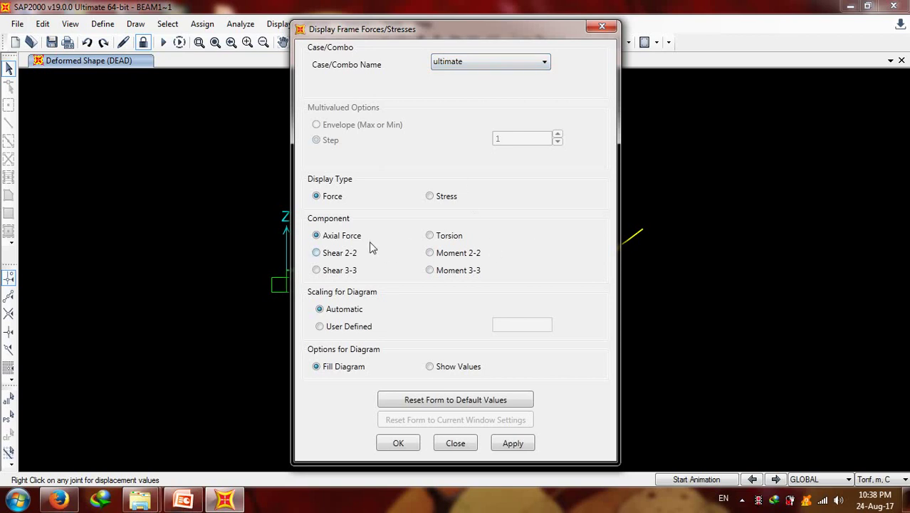
click(441, 274)
click(430, 368)
click(403, 443)
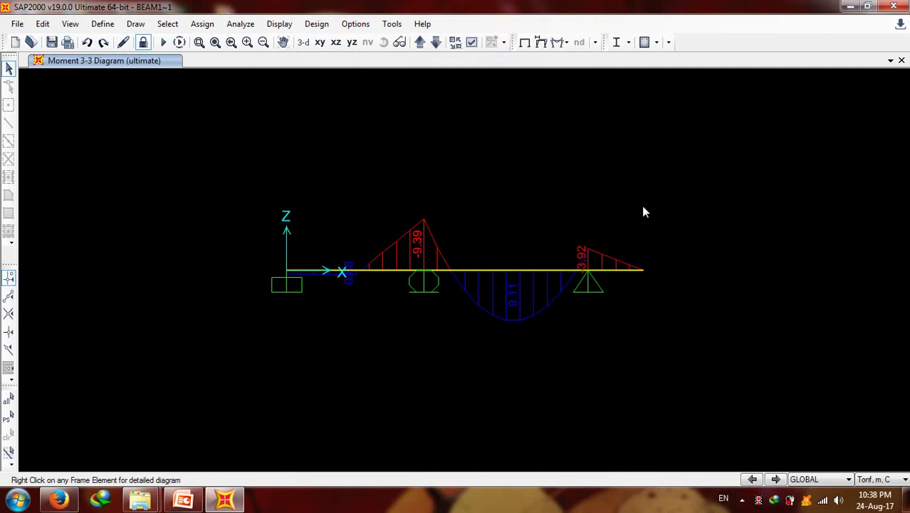
- Switch to the sap presentation in PowerPoint and bring up slide 9 with the Example (3) beam
click(183, 500)
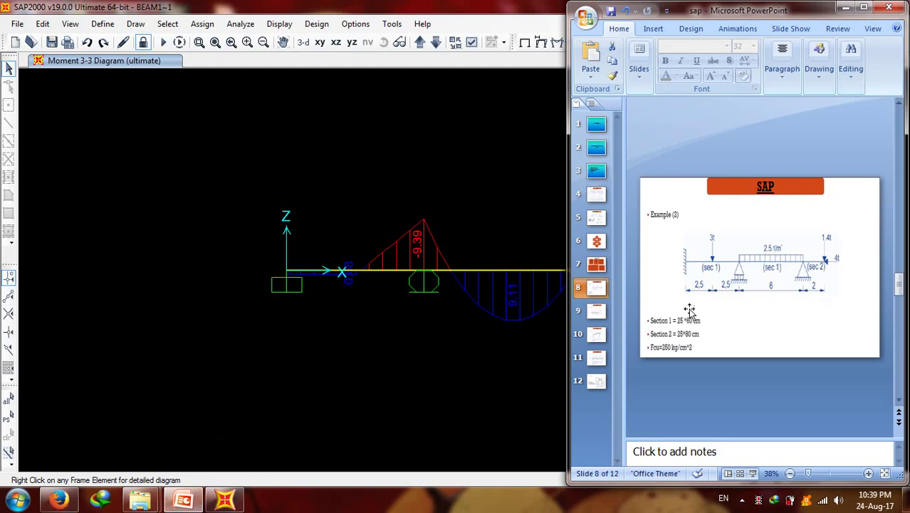
click(596, 312)
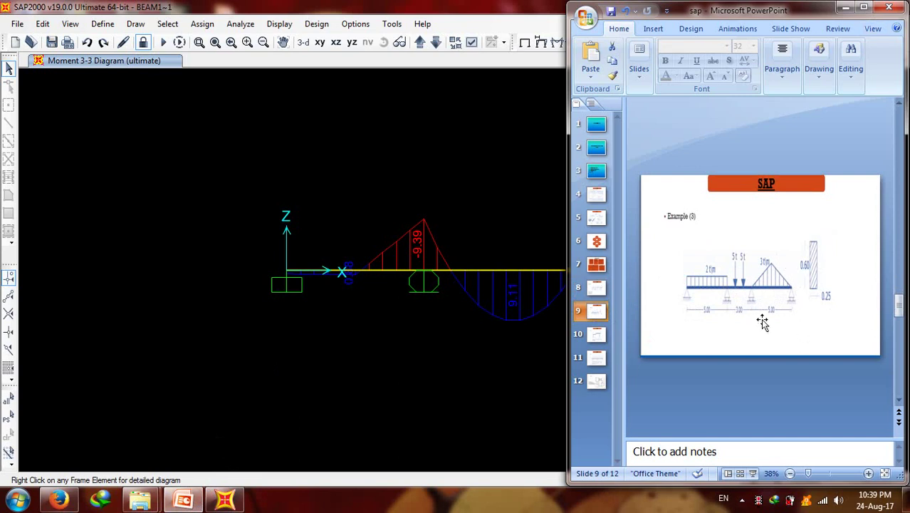
click(795, 296)
right_drag(796, 296, 794, 299)
key(Escape)
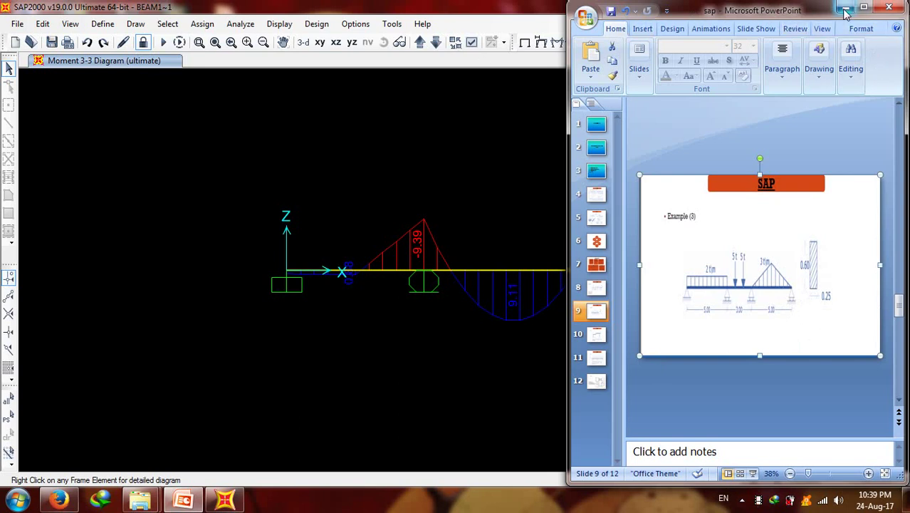
- Return to SAP2000 and resize its window to sit beside the presentation with Example (3) in view
click(480, 11)
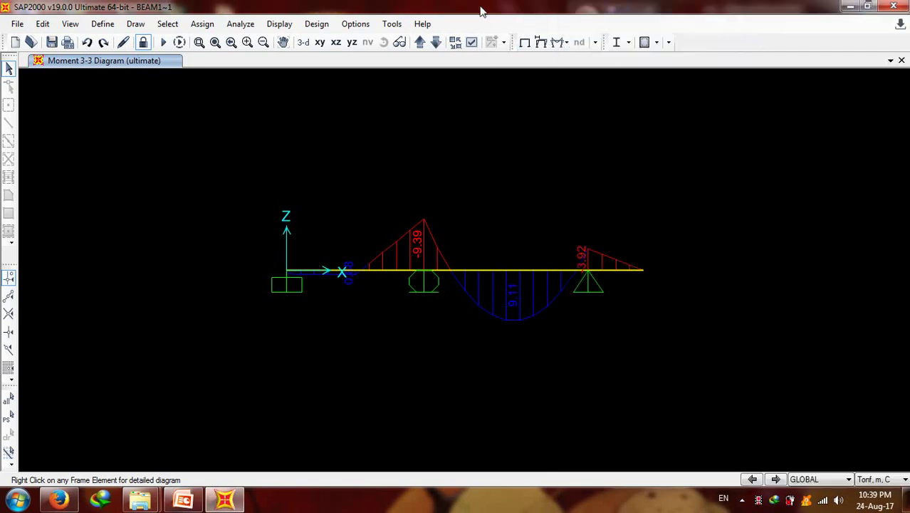
click(868, 6)
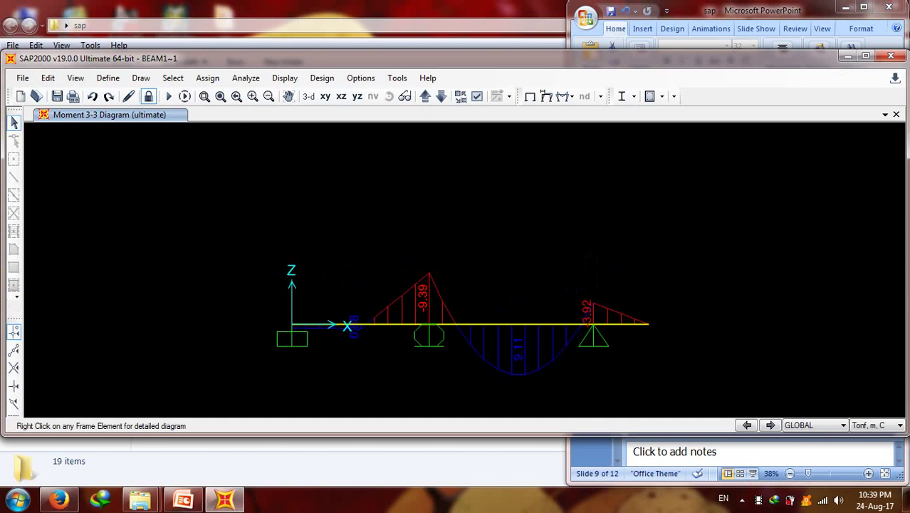
drag(903, 215, 574, 229)
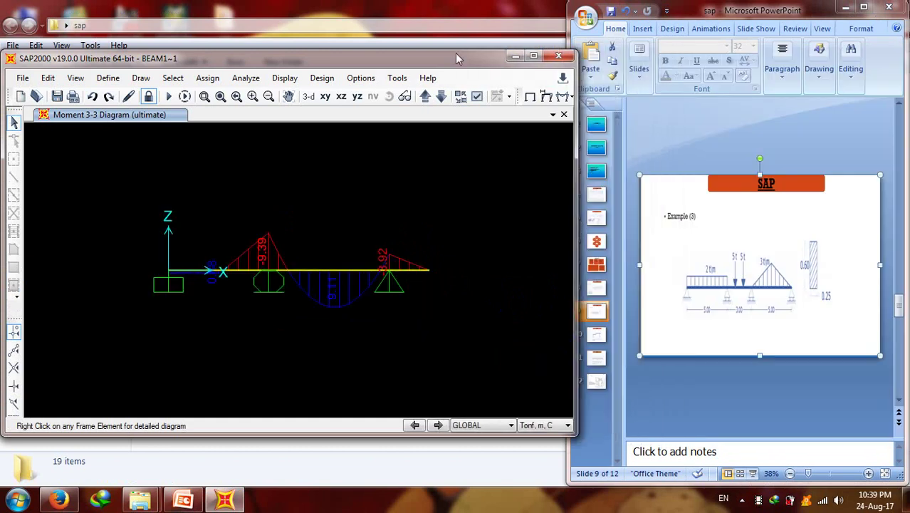
drag(456, 53, 457, 1)
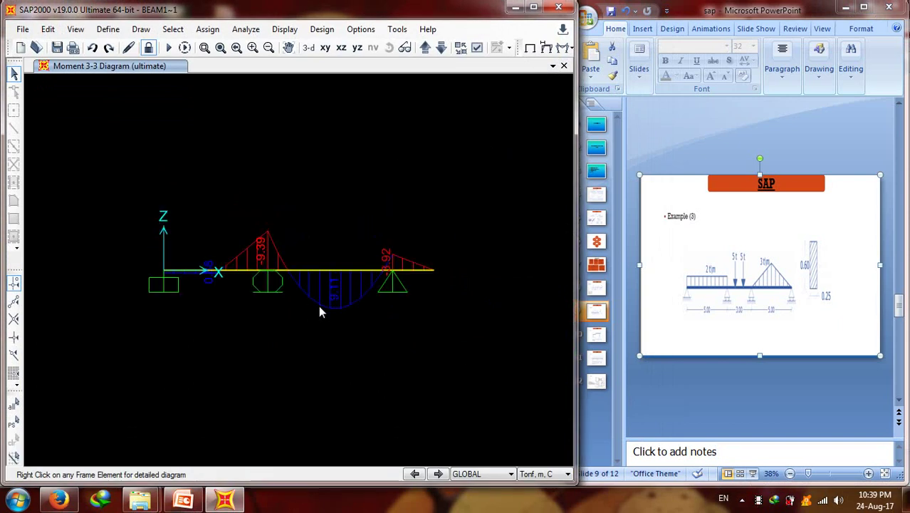
- Start a new model, saving the current changes to BEAM1~1
click(23, 29)
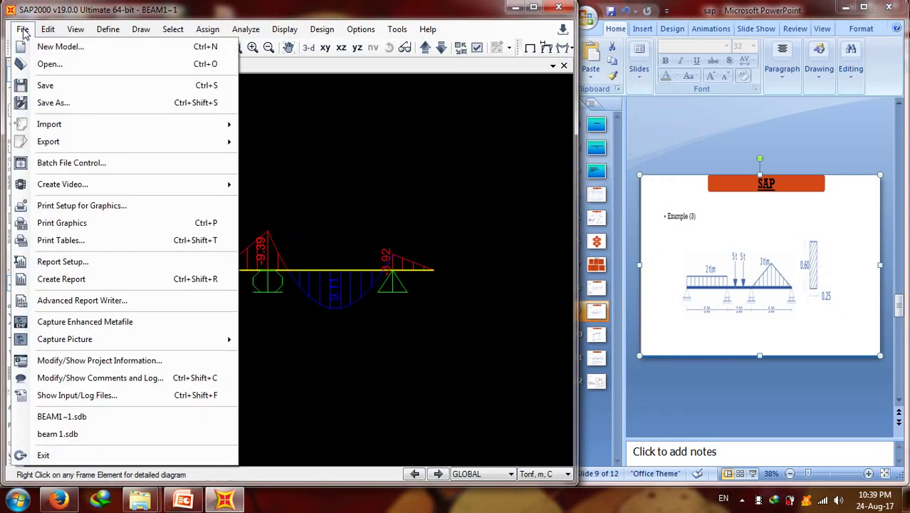
click(40, 44)
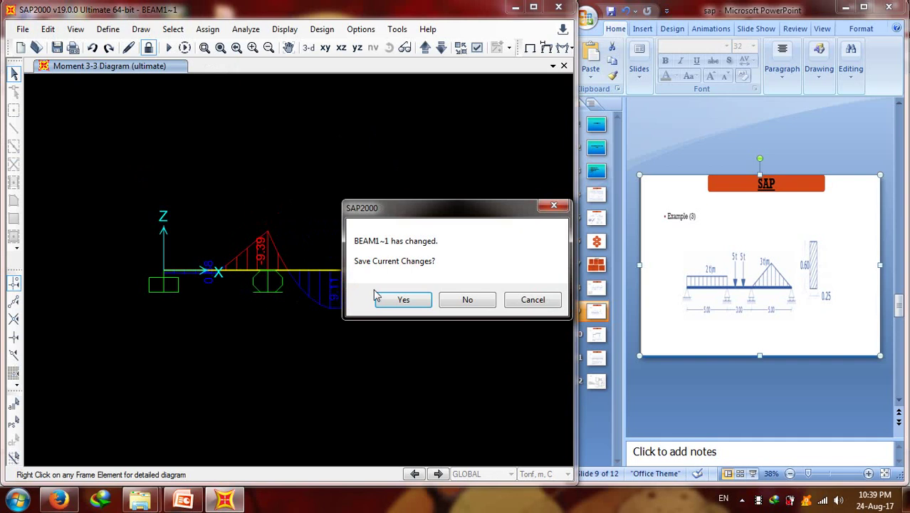
click(390, 299)
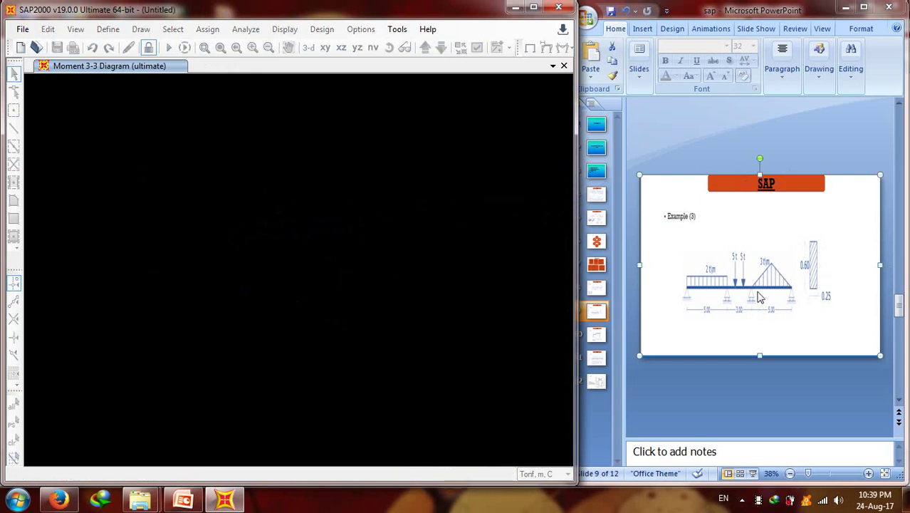
key(ctrl+n)
click(289, 215)
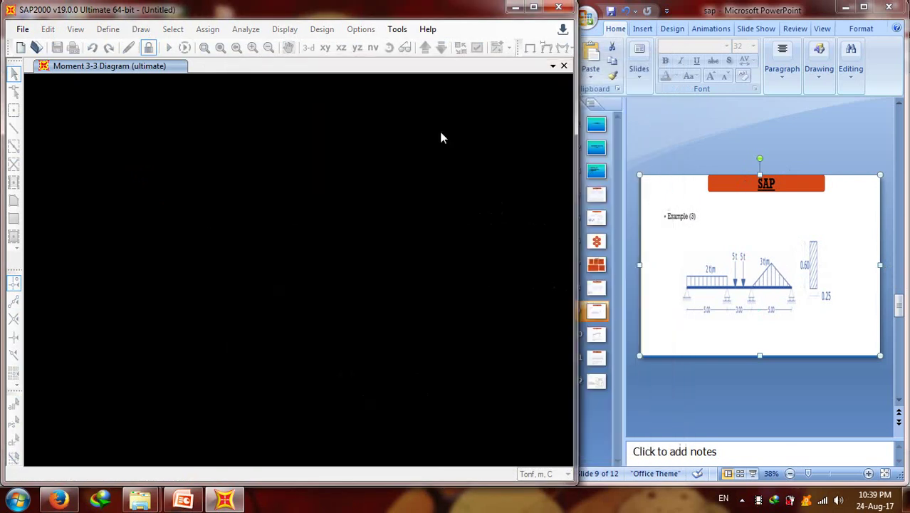
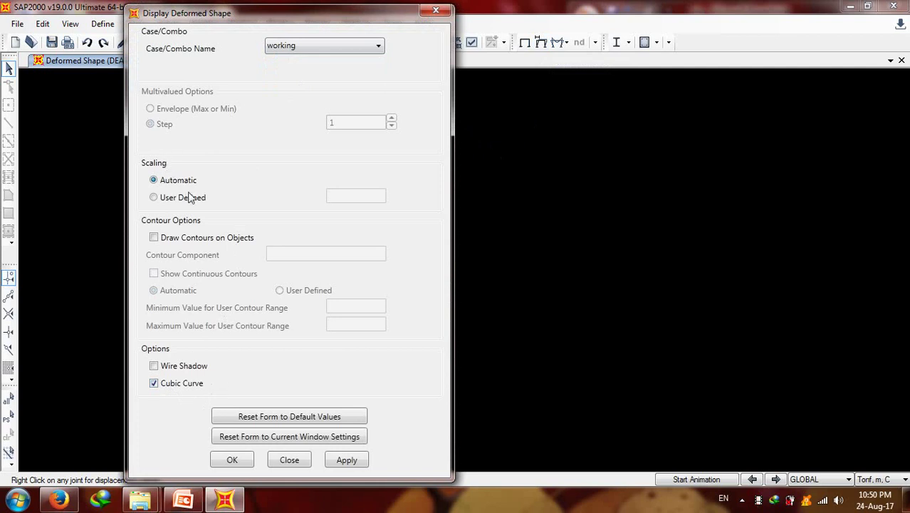
- Display the beam's deformed shape for the working combination with a cubic curve, and again with Uz contours drawn on the objects
click(241, 462)
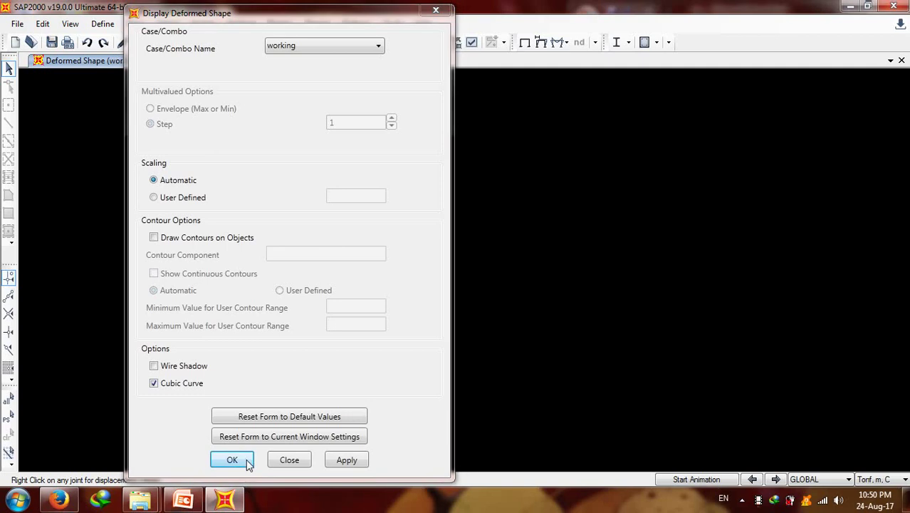
click(240, 463)
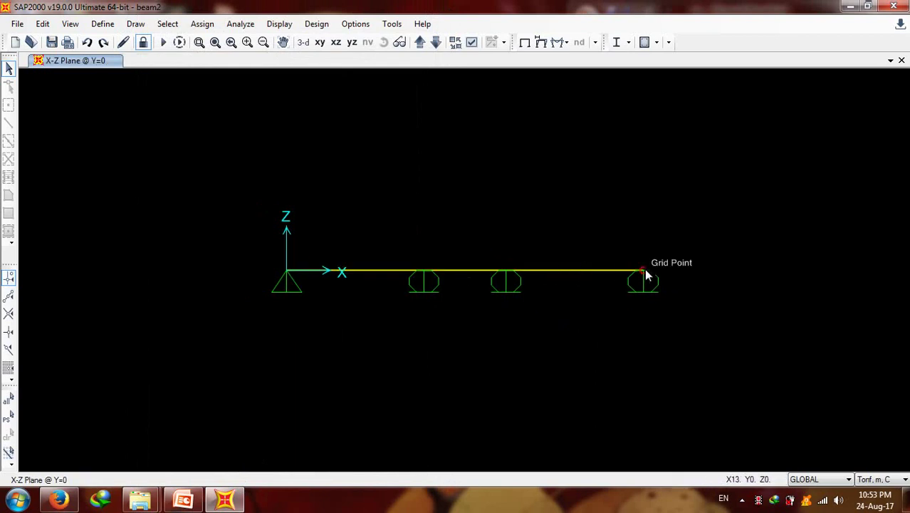
click(541, 44)
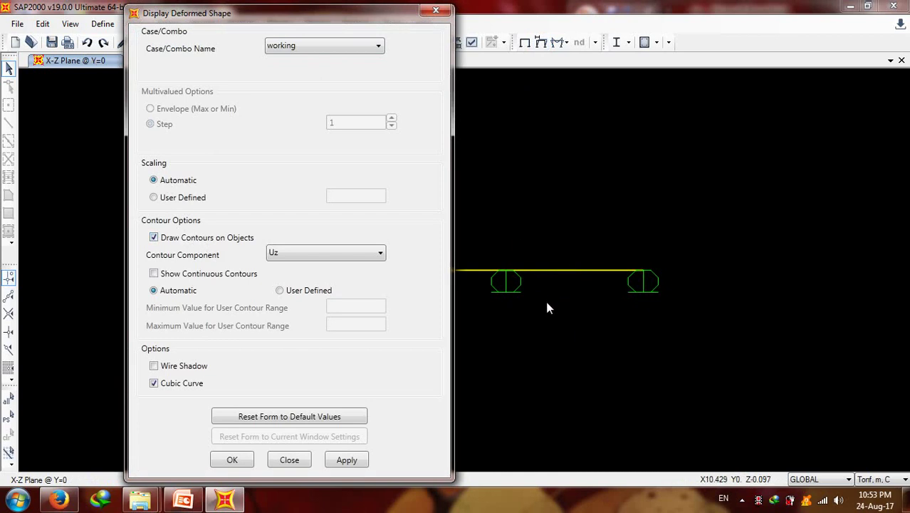
click(295, 257)
click(295, 257)
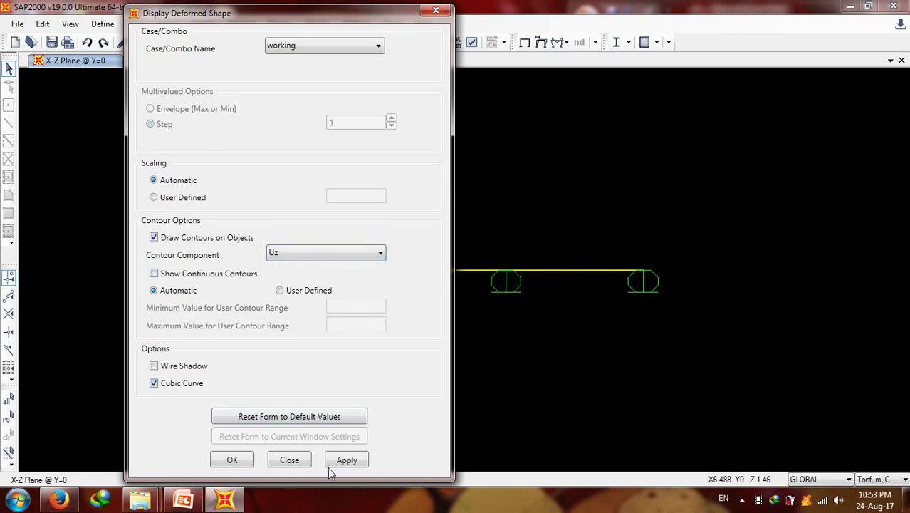
click(233, 460)
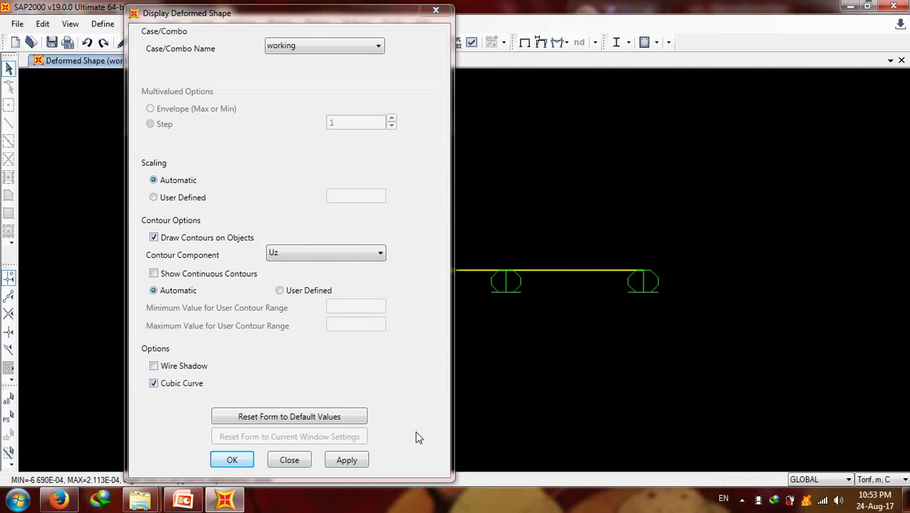
click(233, 460)
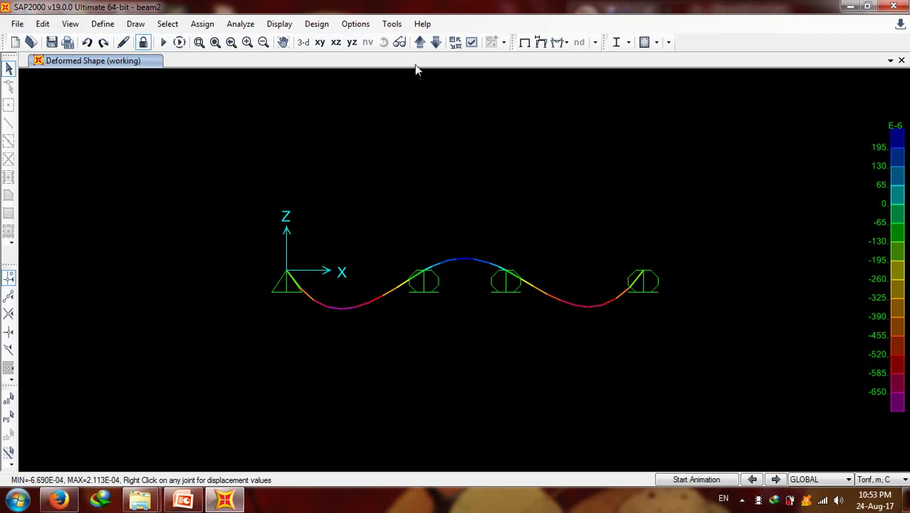
- Display the beam2 Moment 3-3 diagram with values for the ultimate combination
click(566, 42)
click(609, 88)
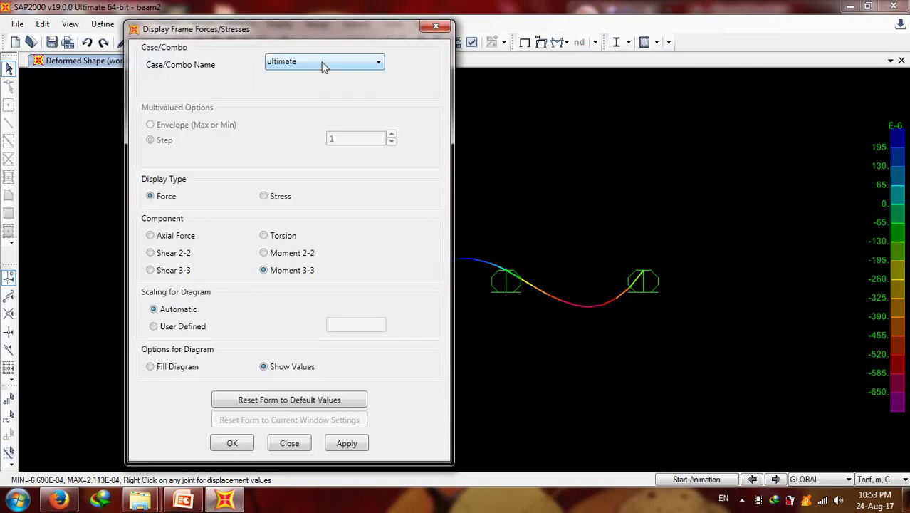
click(324, 64)
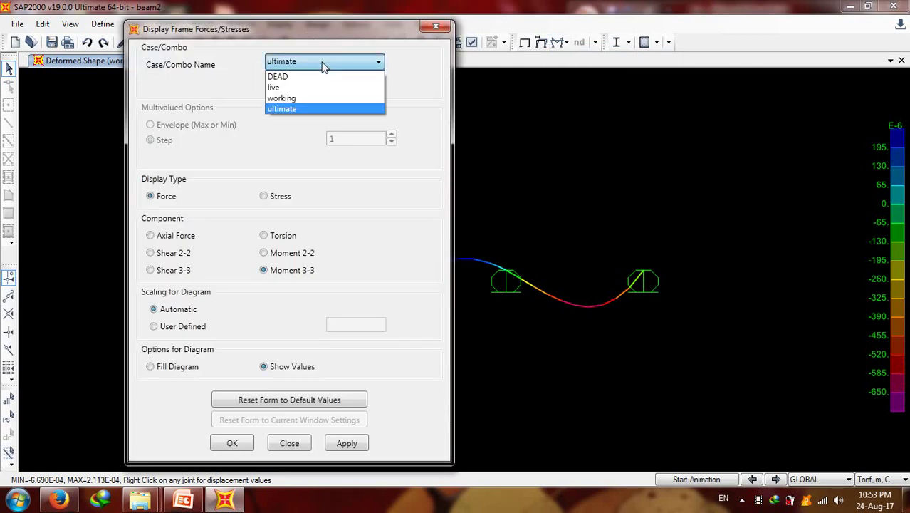
click(323, 64)
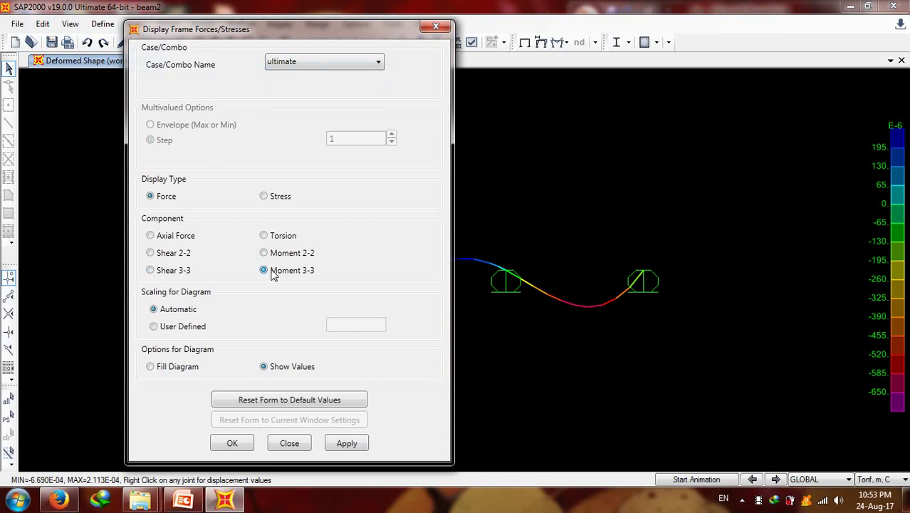
click(232, 443)
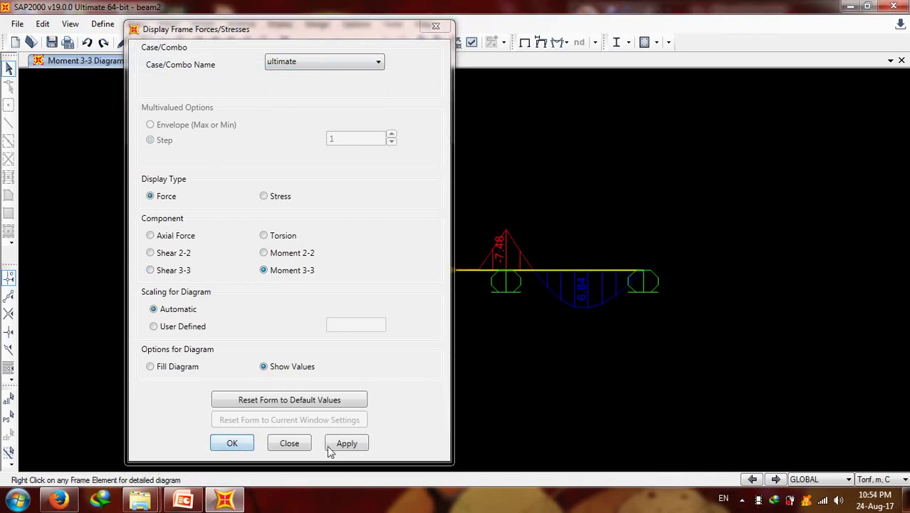
click(289, 443)
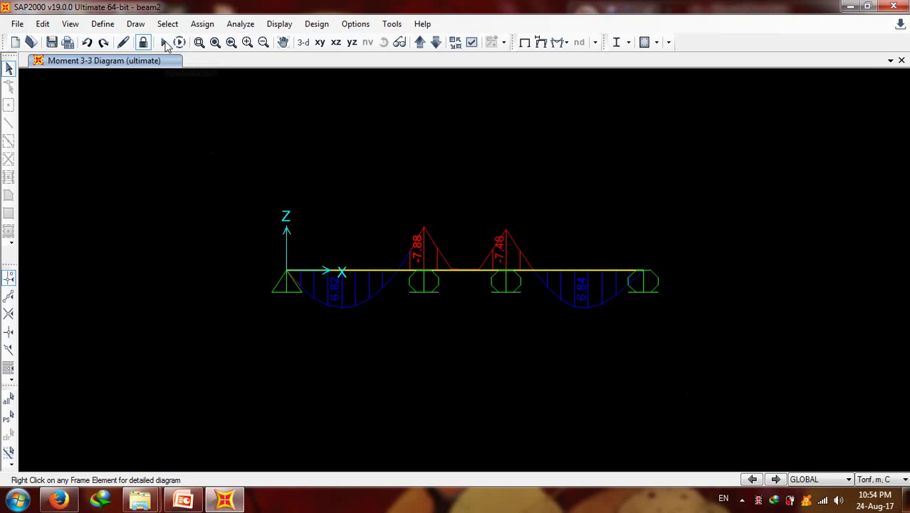
- Unlock the beam2 model, accepting deletion of its analysis results
click(143, 42)
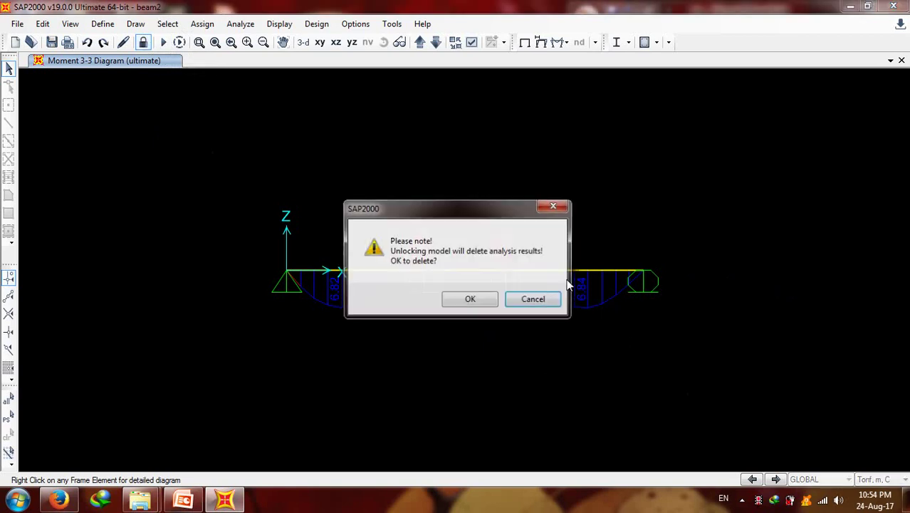
click(470, 300)
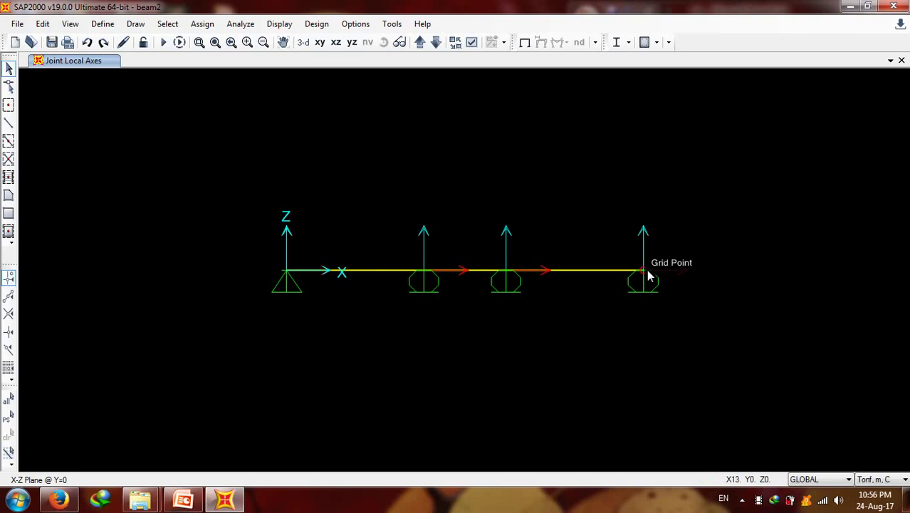
- Rotate the local axes of the beam's end roller support joint by 60 degrees about Y, using standard local axes
click(646, 278)
click(203, 25)
mouse_move(224, 41)
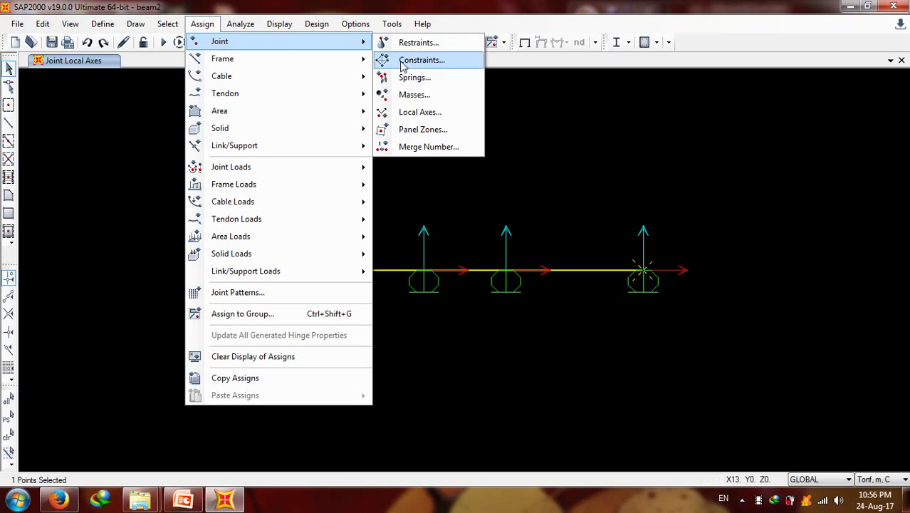
click(424, 114)
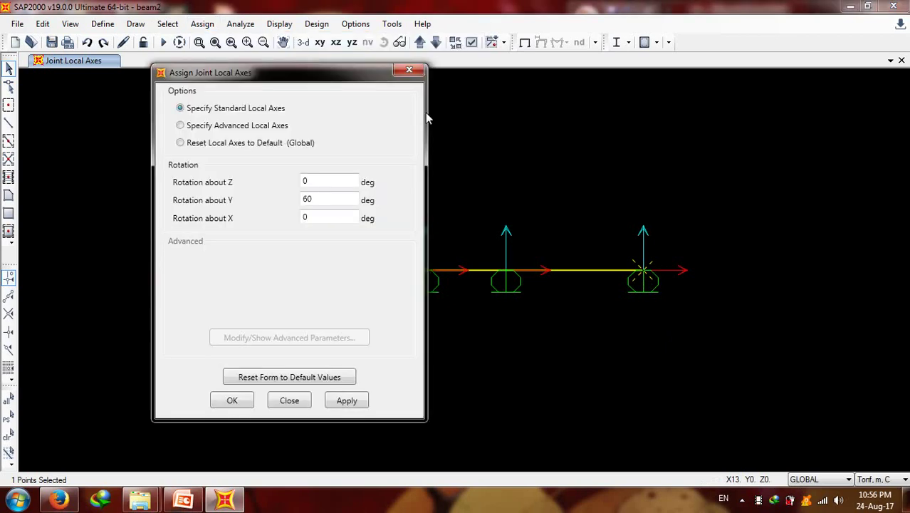
drag(319, 201, 296, 203)
text(0)
drag(318, 207, 301, 201)
text(60)
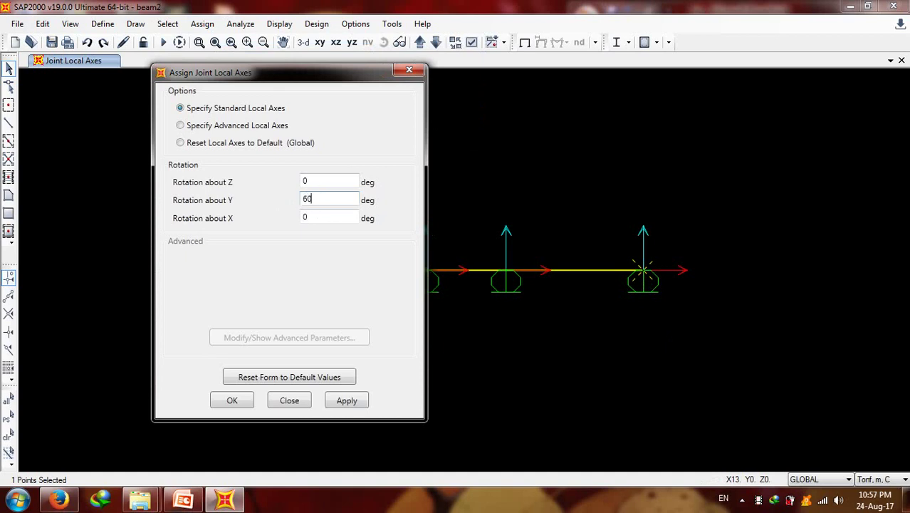
click(240, 402)
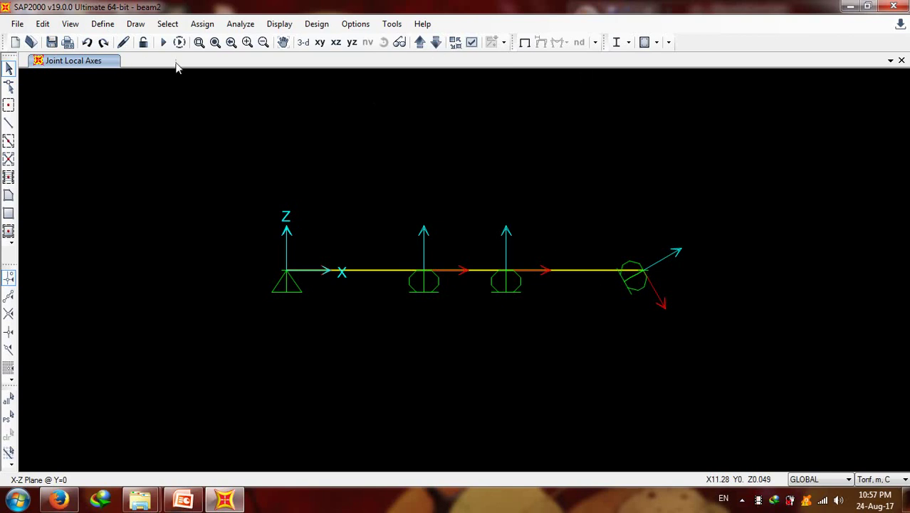
- Examine the joint spring assignment settings, particularly the Translation 3 stiffness in local direction, without assigning a spring
click(203, 24)
mouse_move(229, 41)
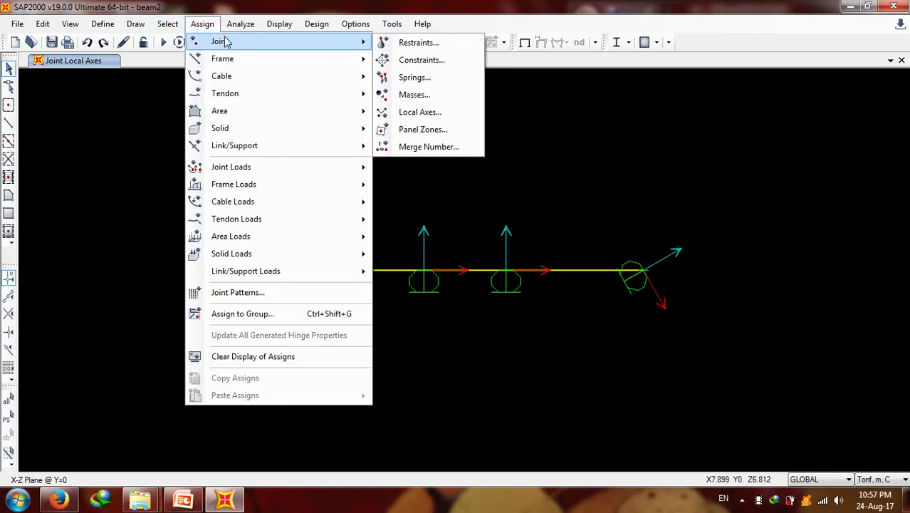
click(446, 78)
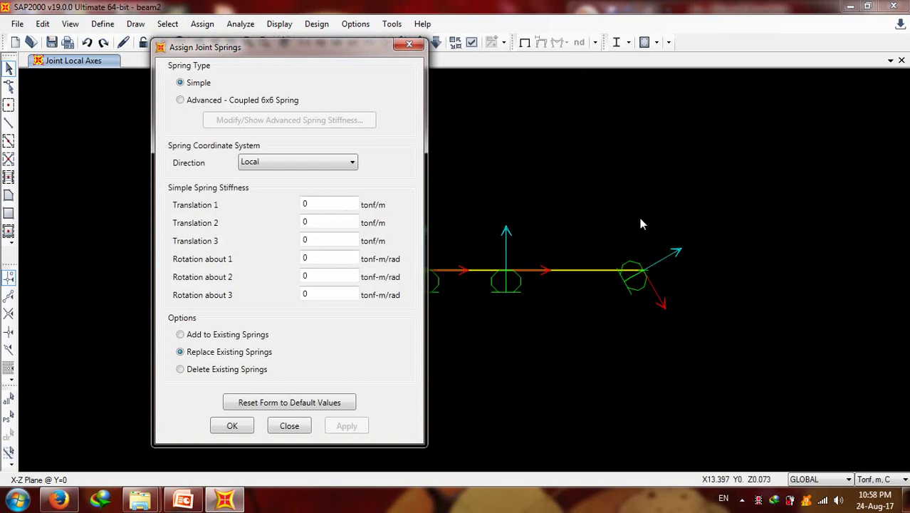
click(308, 241)
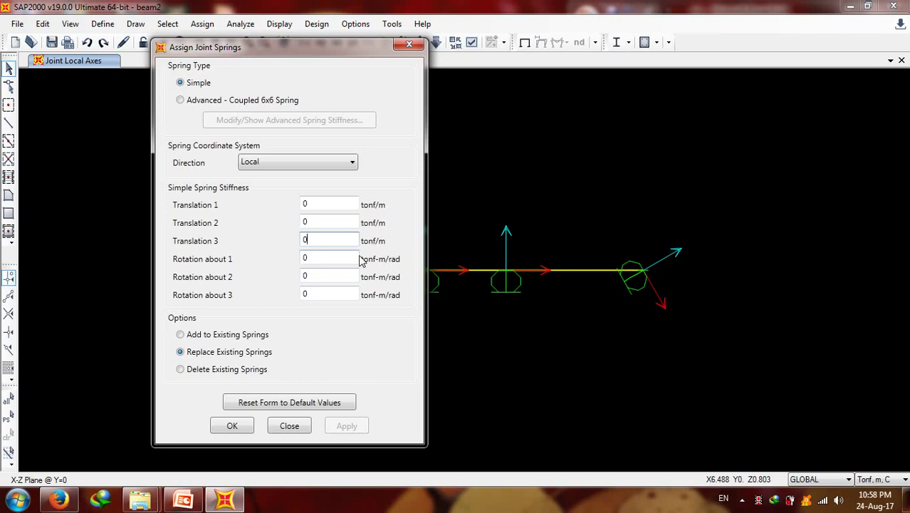
click(291, 425)
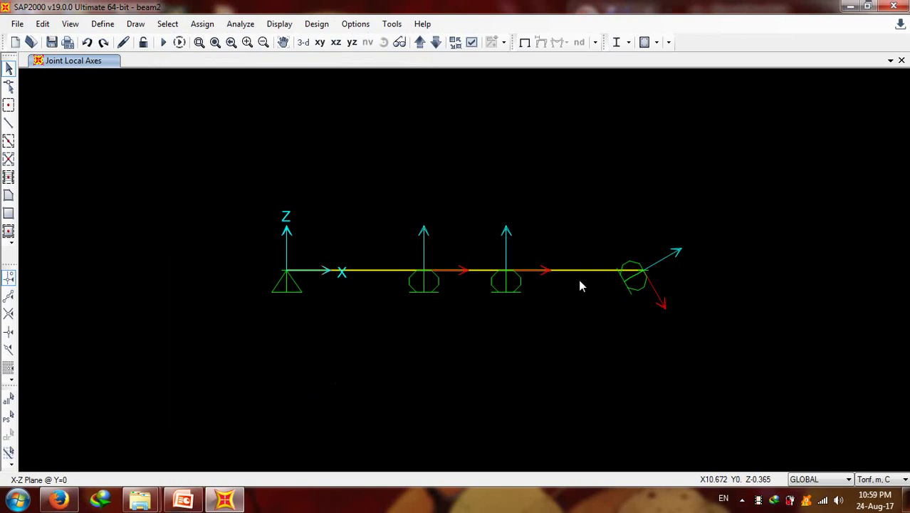
- Examine the joint ground displacement load settings, particularly Translation Global Z for the DEAD pattern, without assigning a displacement
click(202, 23)
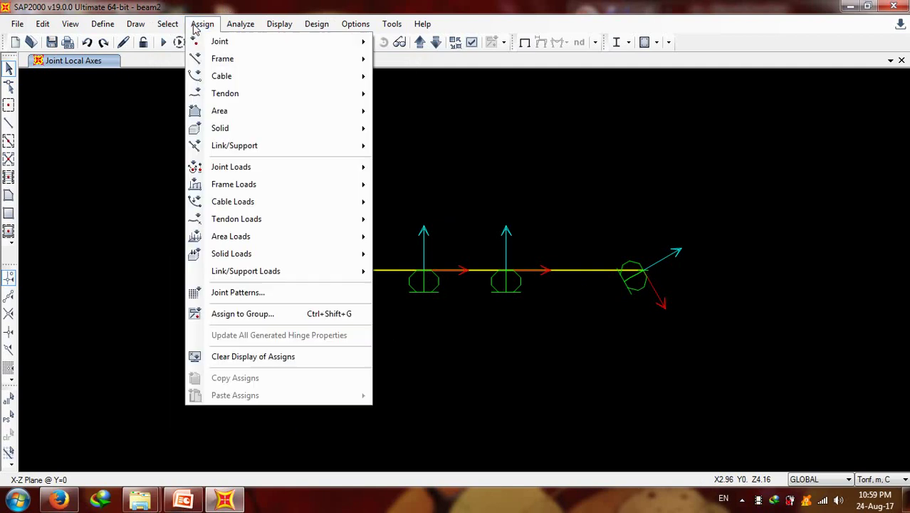
mouse_move(285, 182)
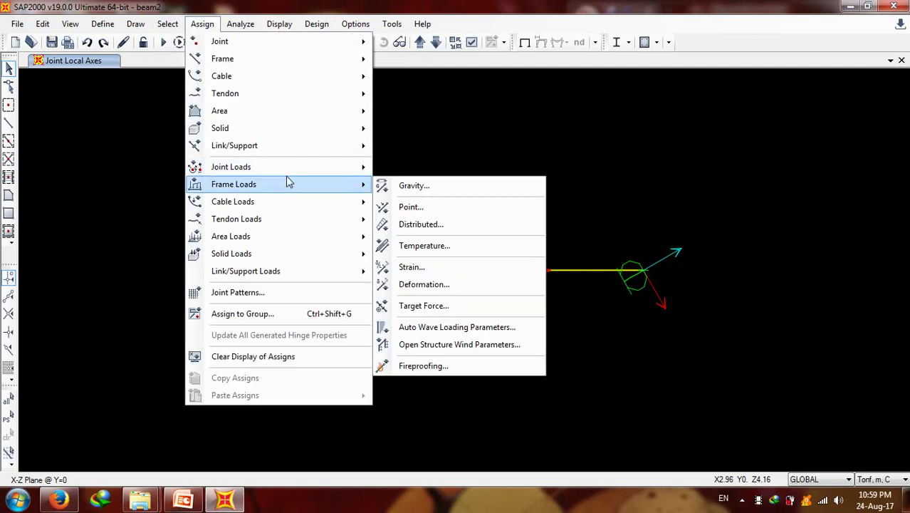
mouse_move(298, 207)
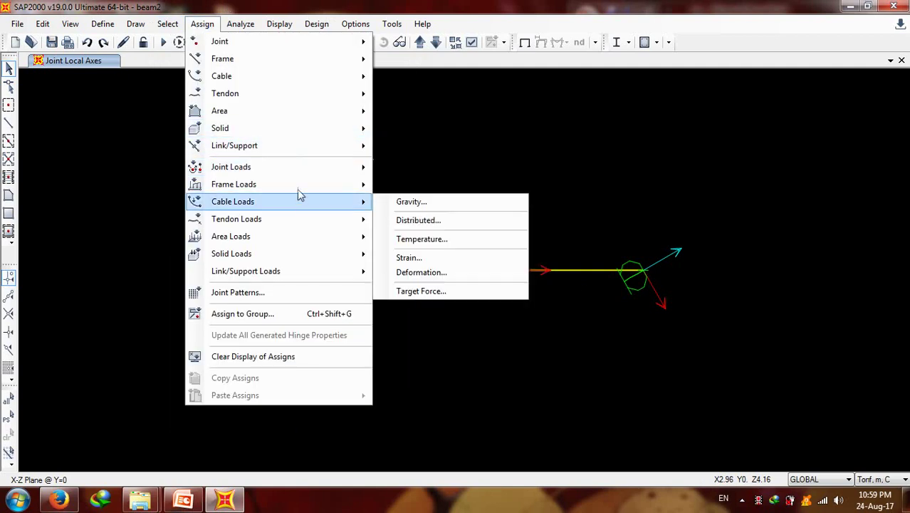
click(404, 188)
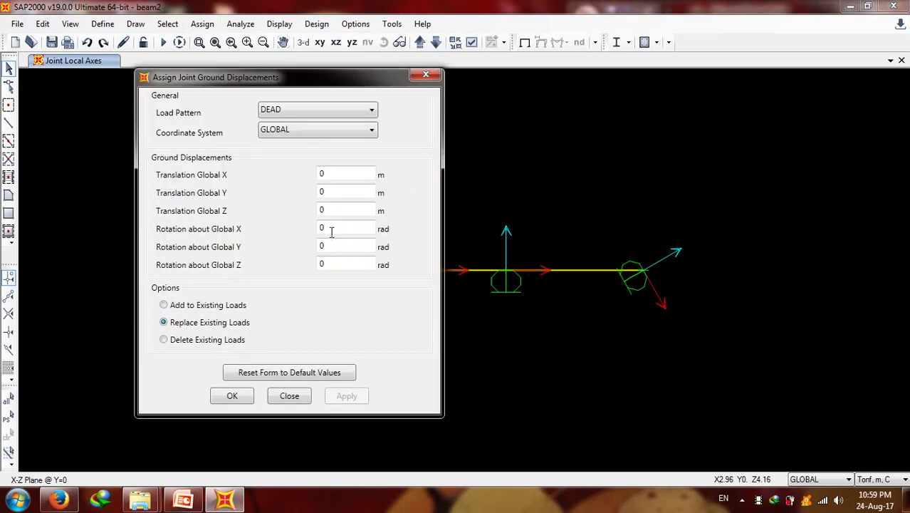
click(340, 210)
click(289, 396)
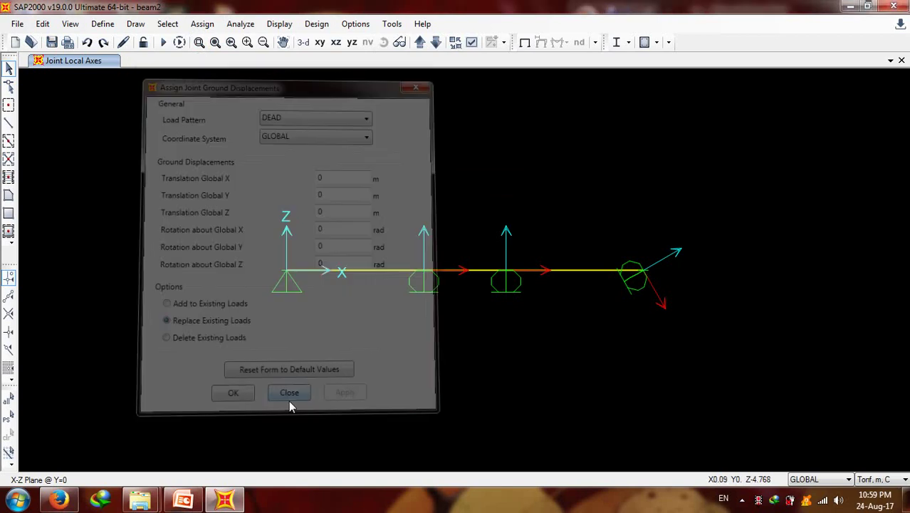